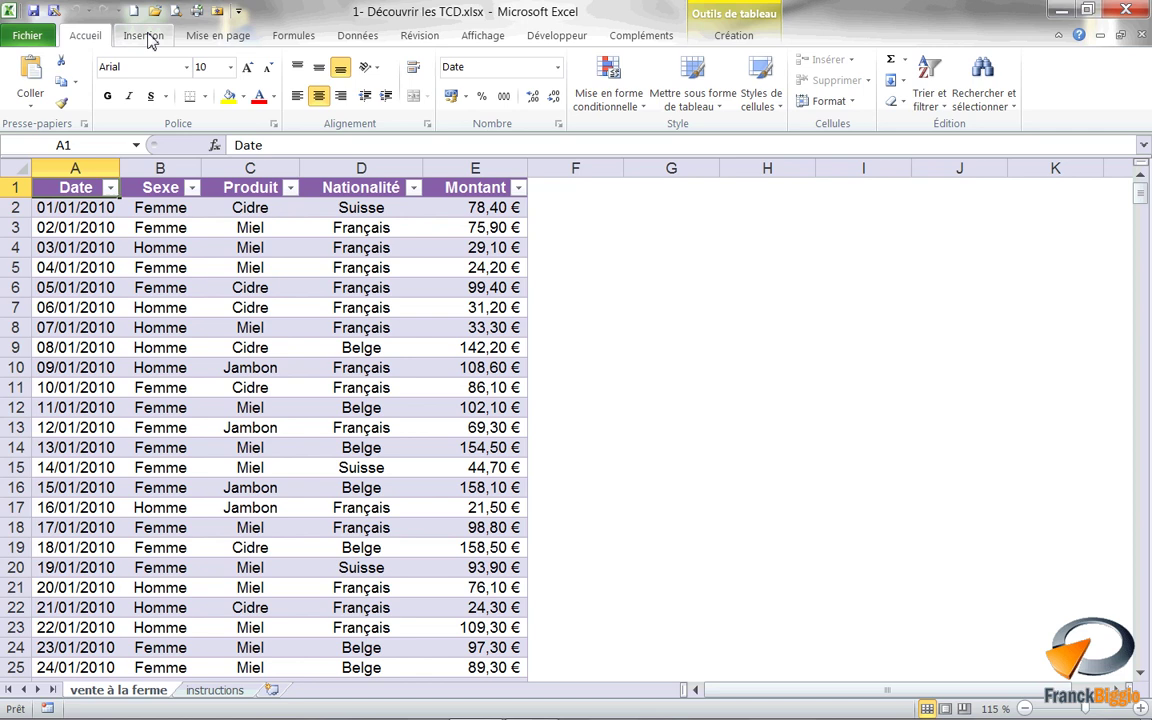
Insert a pivot table from Liste_des_ventes on a new worksheet, Feuil10
left_click(143, 35)
left_click(52, 72)
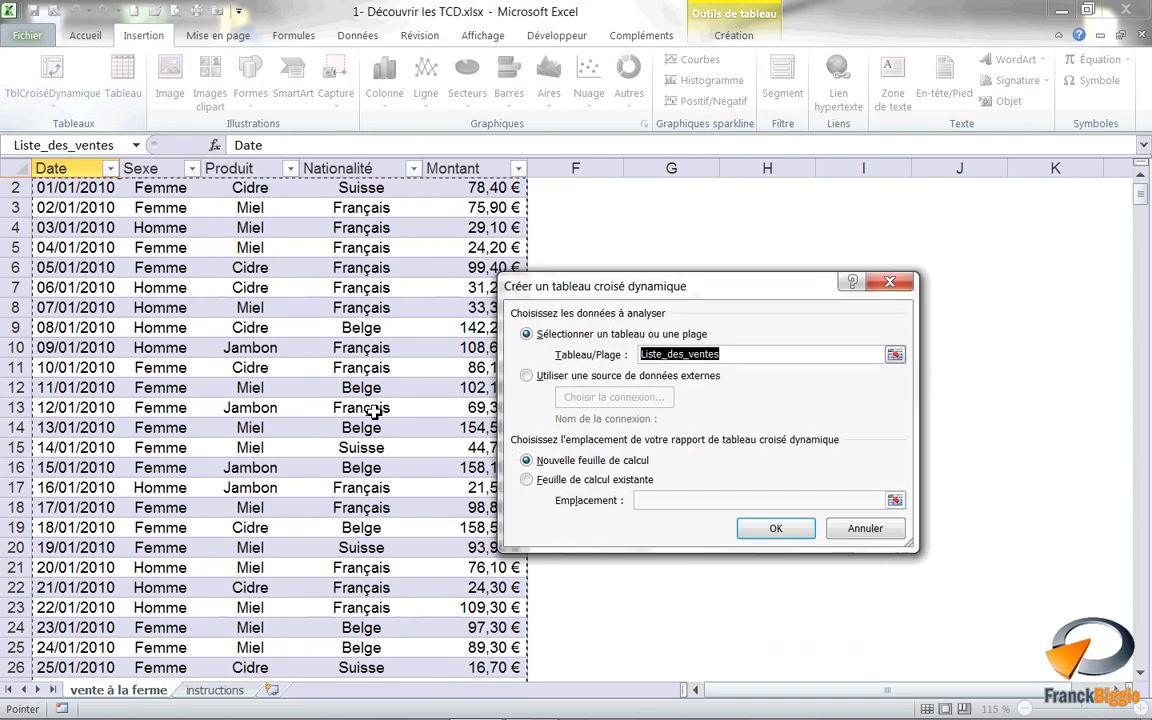
left_click_drag(579, 294, 492, 274)
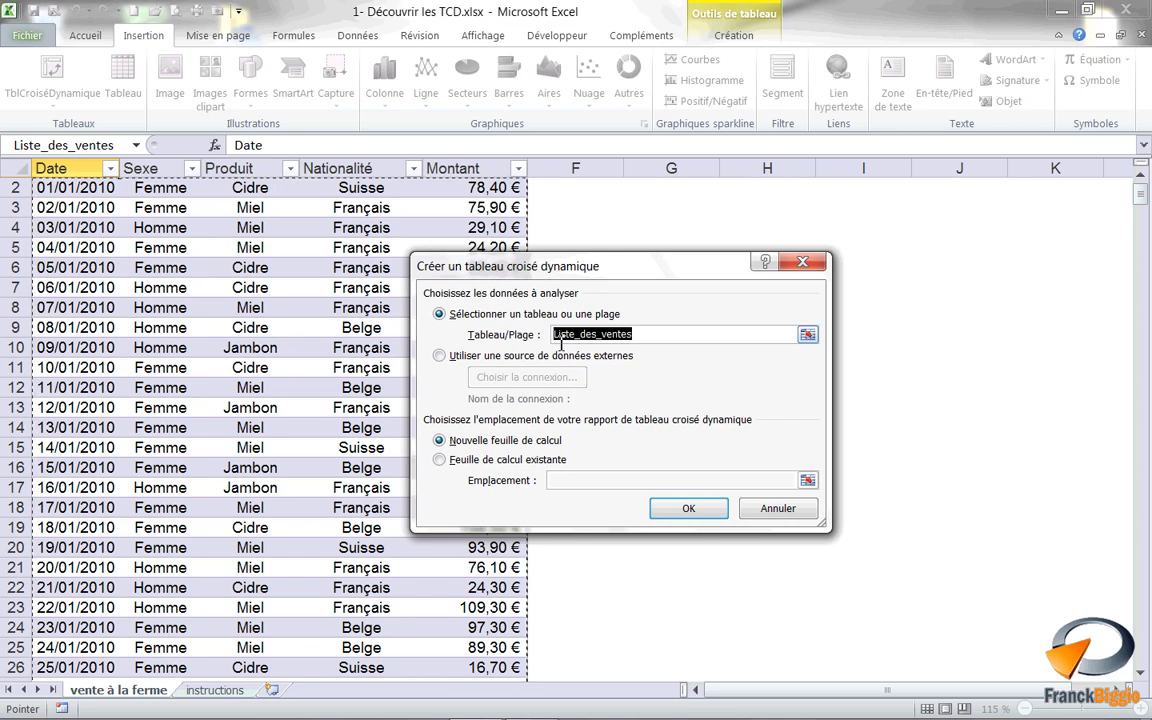
left_click(705, 516)
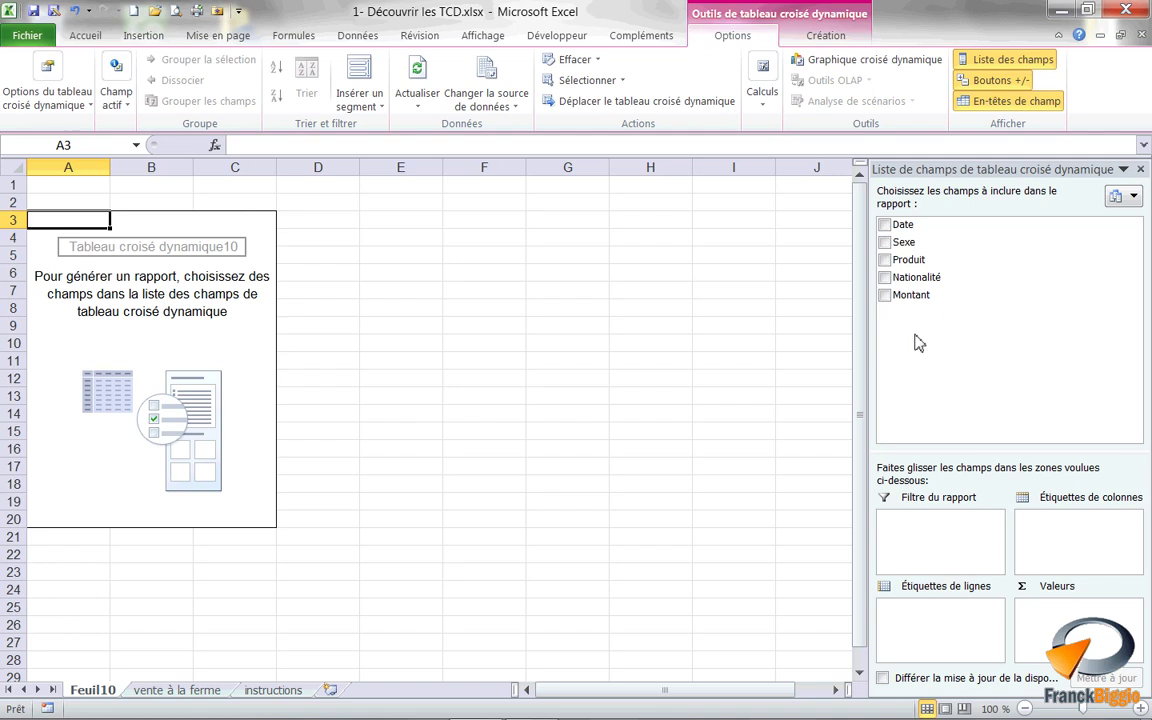
Add Montant to Valeurs and Date to Étiquettes de lignes, totalling amounts per day
left_click_drag(911, 295, 1060, 612)
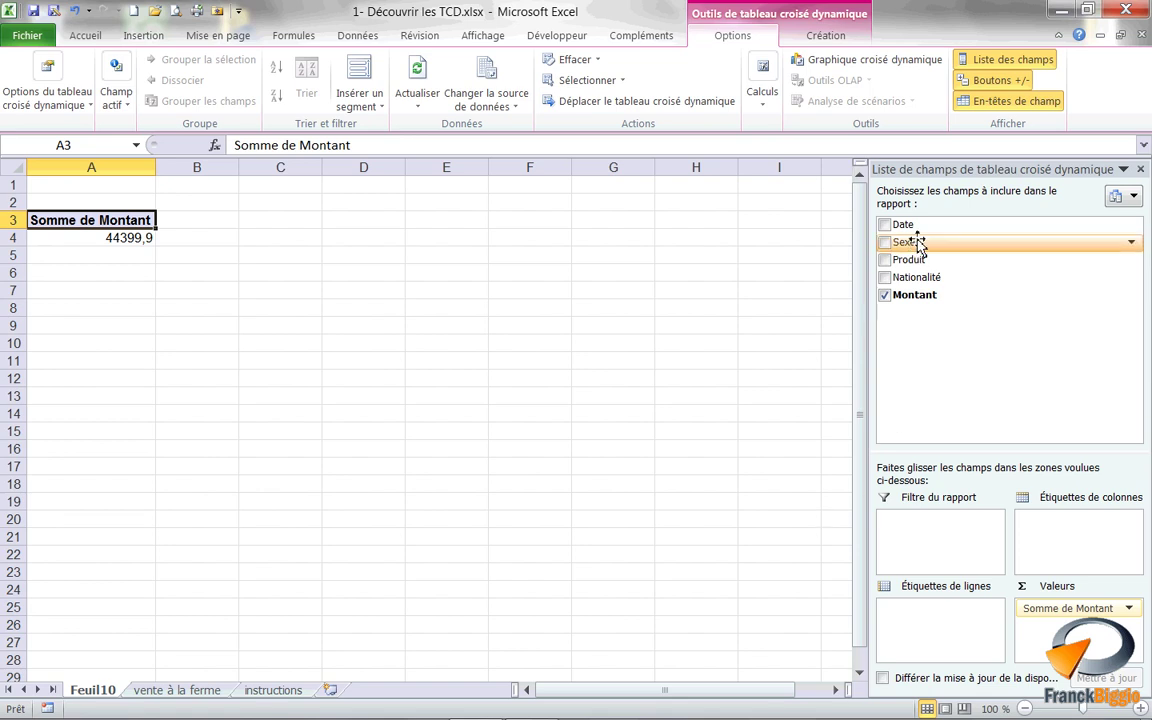
mouse_move(903, 225)
left_mouse_down()
mouse_move(972, 477)
mouse_move(918, 627)
left_mouse_up()
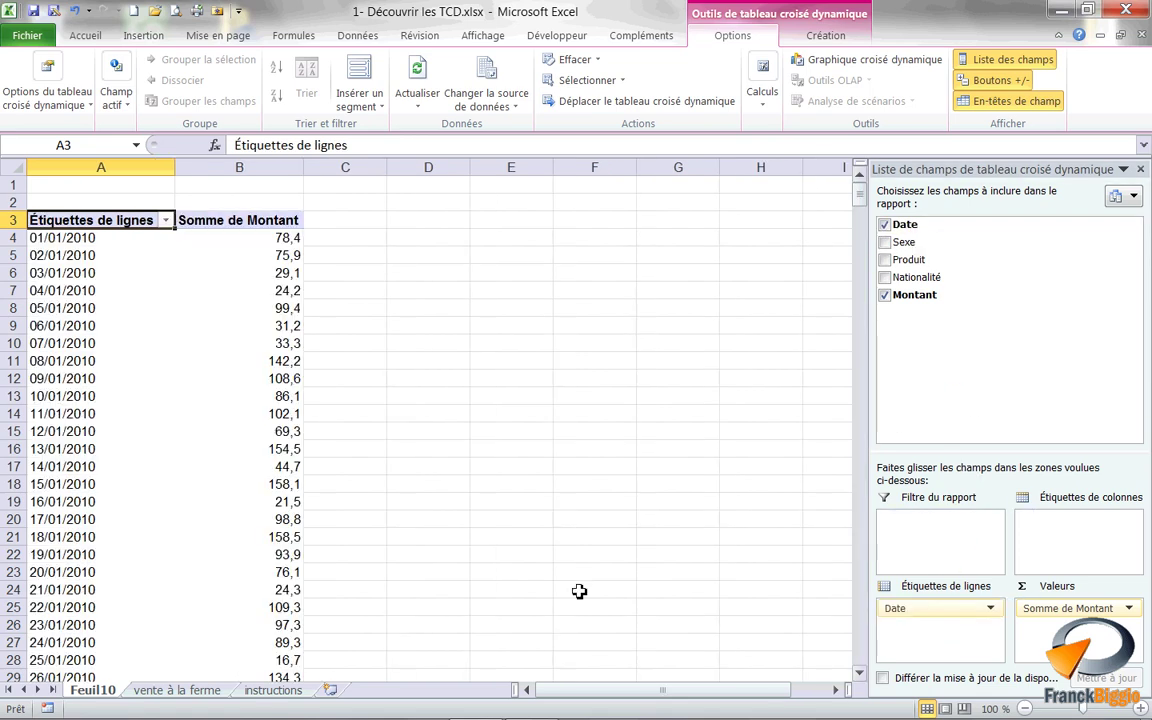
left_click(74, 330)
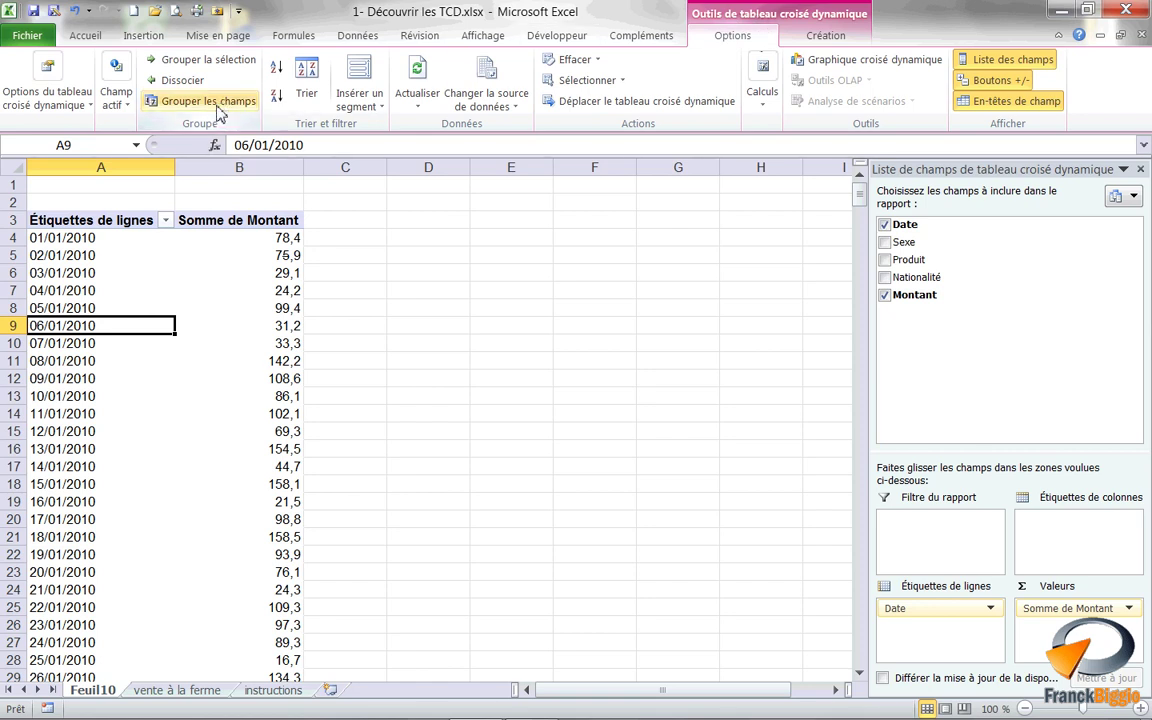
Group the pivot dates by Années instead of Mois, giving 2010 and 2011 totals
left_click(220, 104)
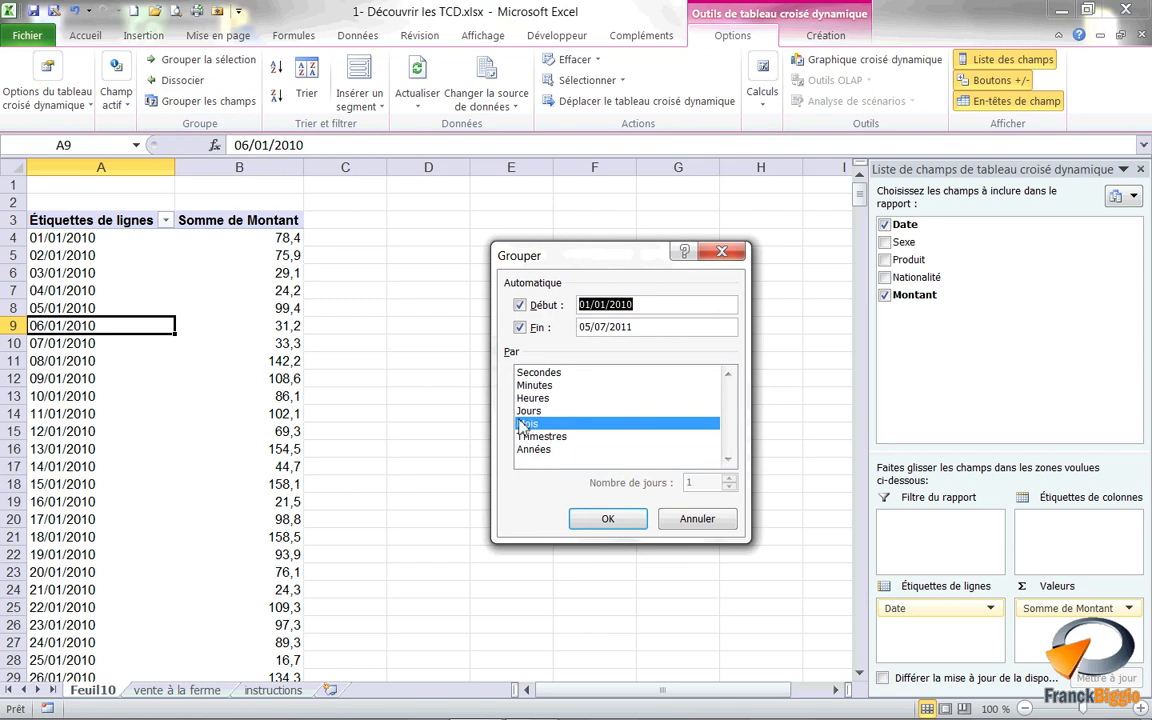
left_click(522, 424)
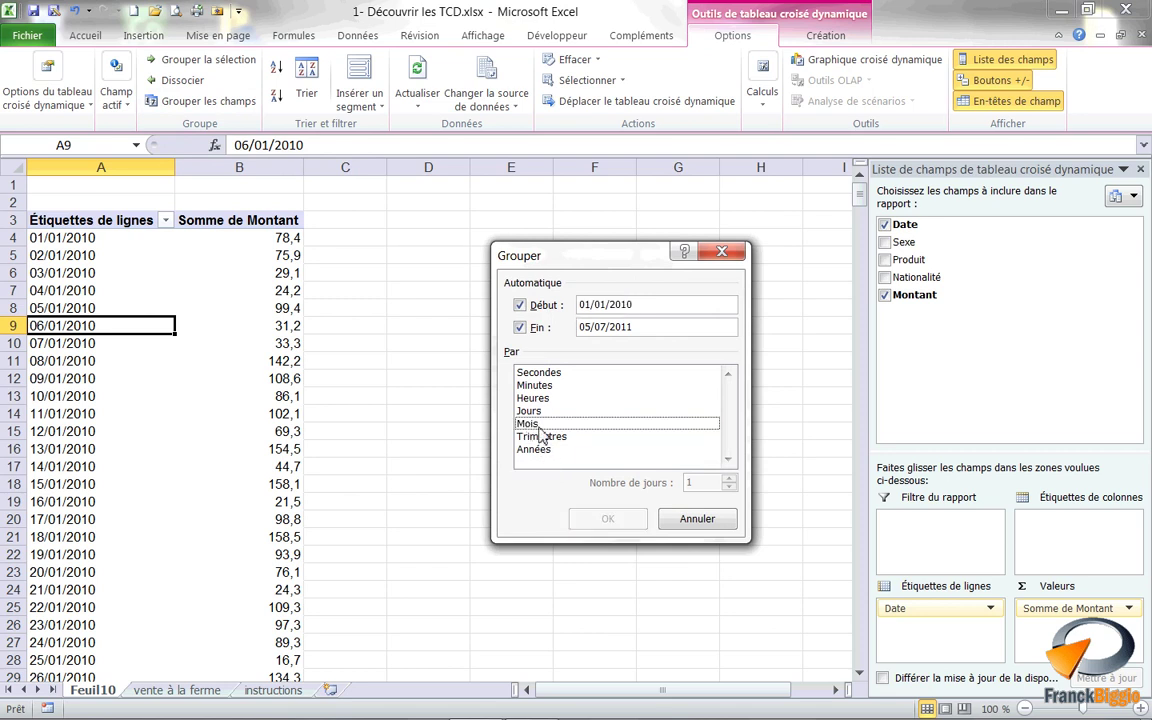
left_click(544, 452)
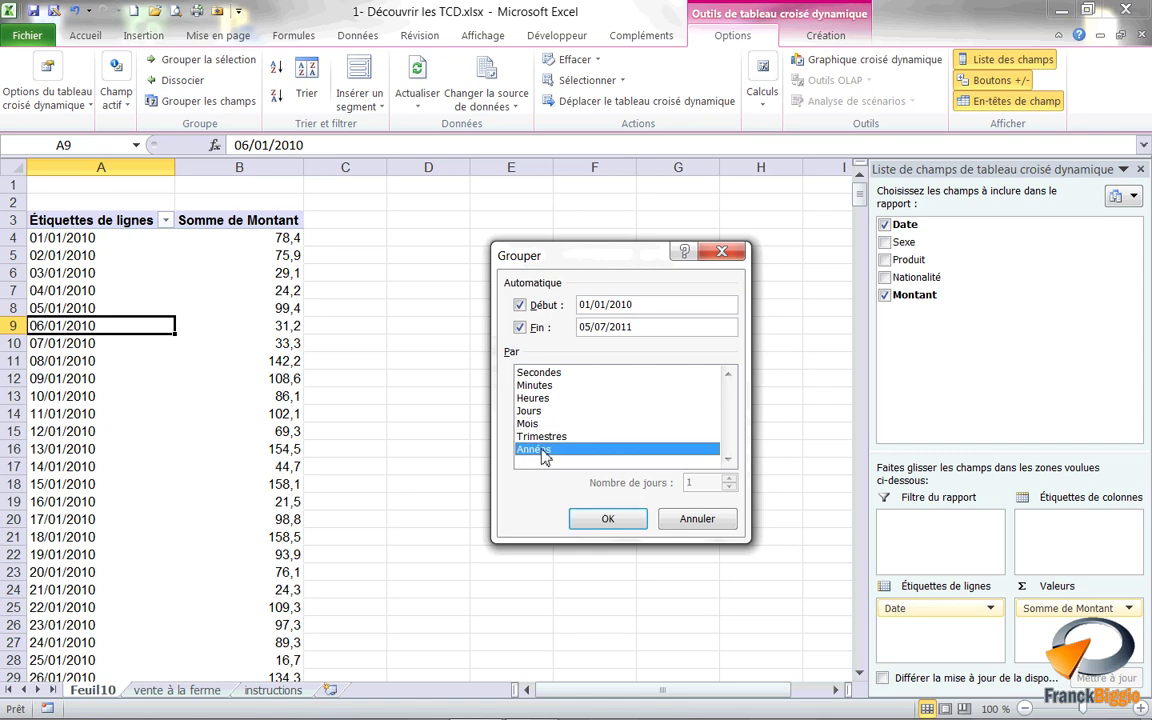
left_click(600, 519)
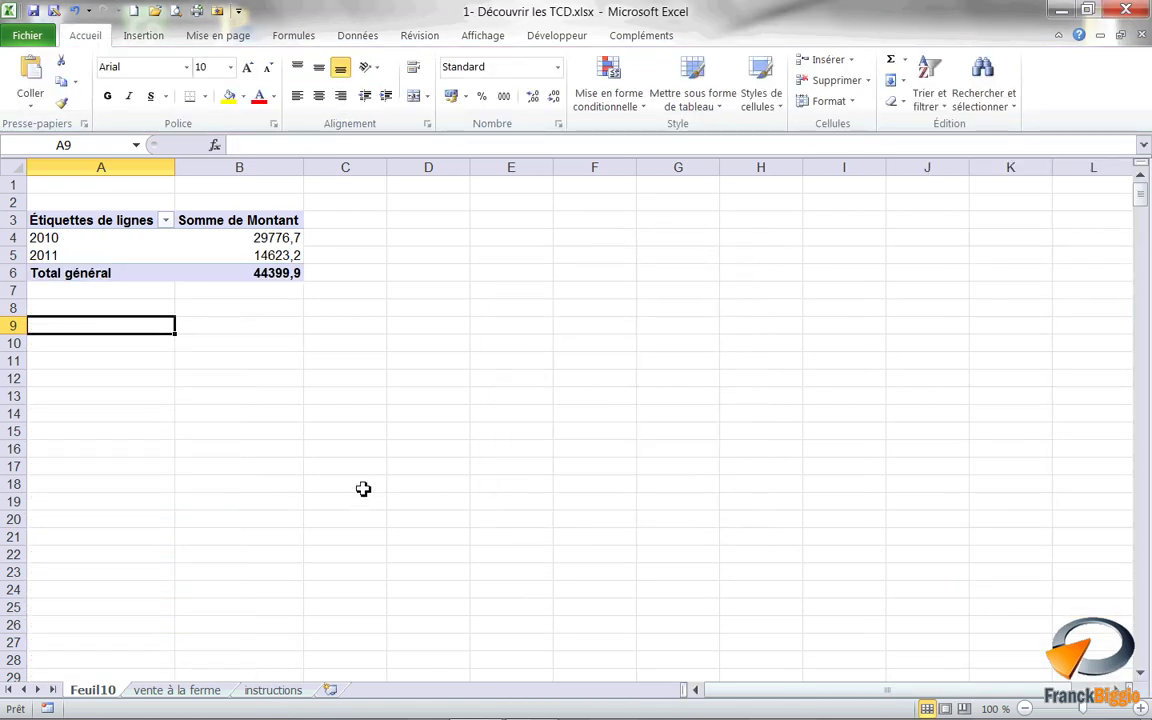
Move Date to Étiquettes de colonnes and add Produit as rows (Cidre, Jambon, Miel)
left_click(240, 237)
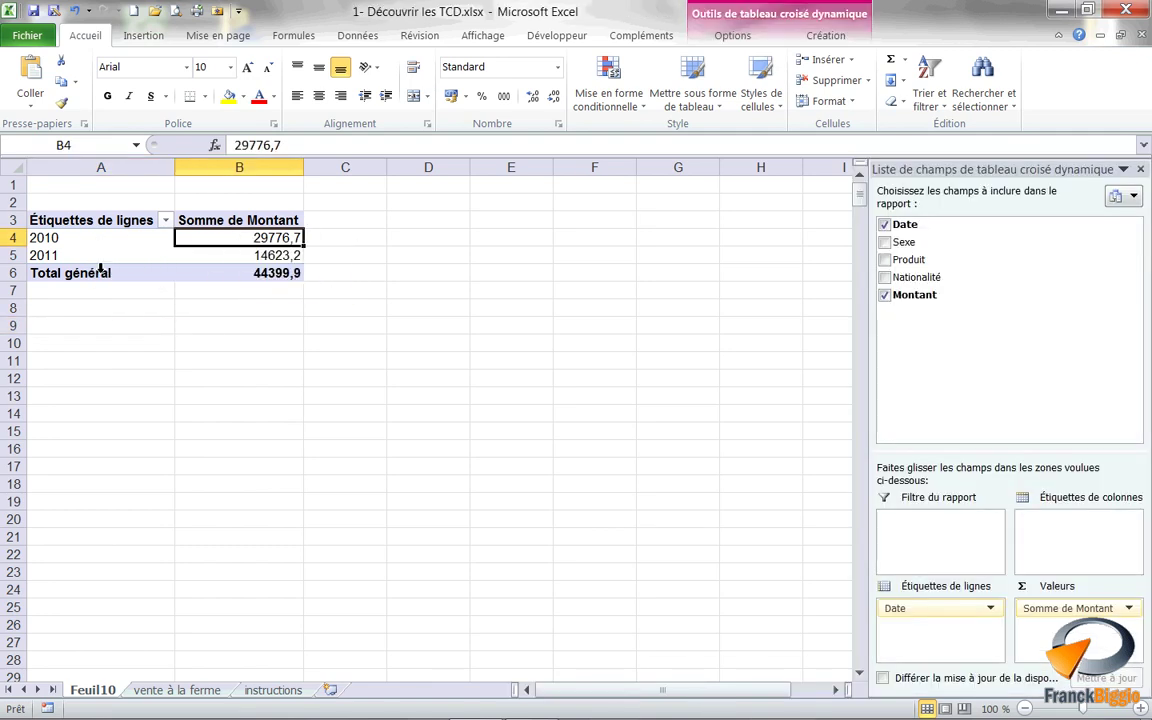
left_click_drag(893, 608, 1055, 545)
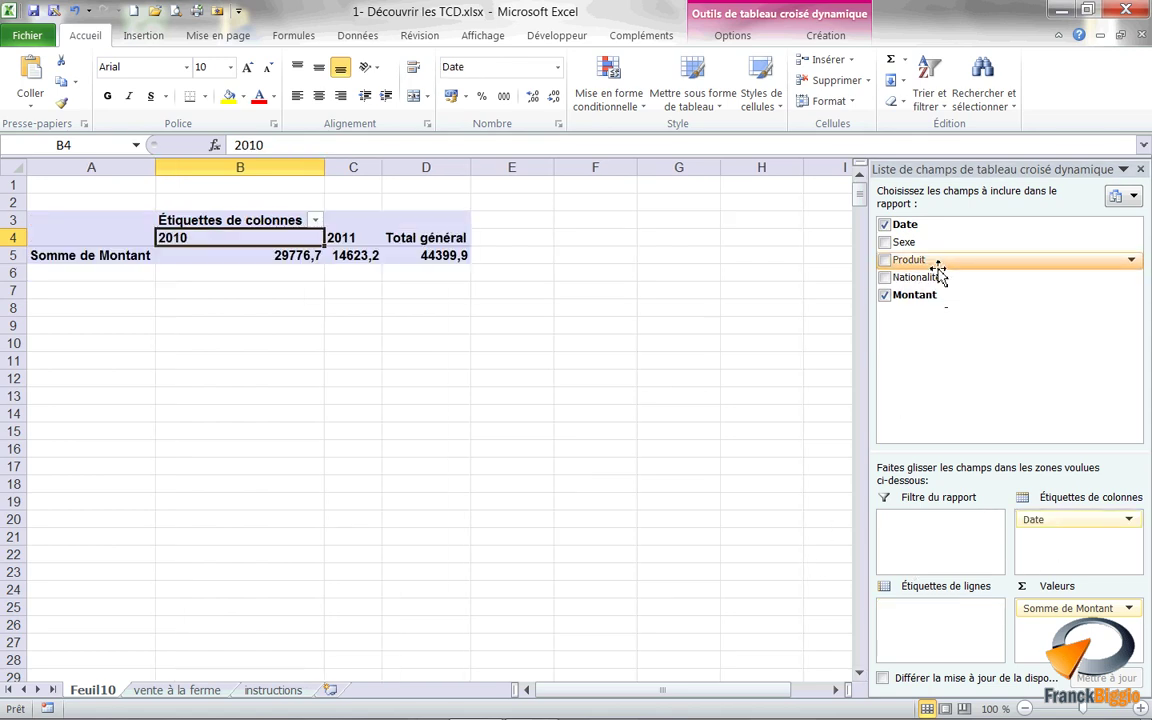
mouse_move(358, 257)
mouse_move(909, 259)
left_mouse_down()
mouse_move(931, 328)
mouse_move(912, 618)
left_mouse_up()
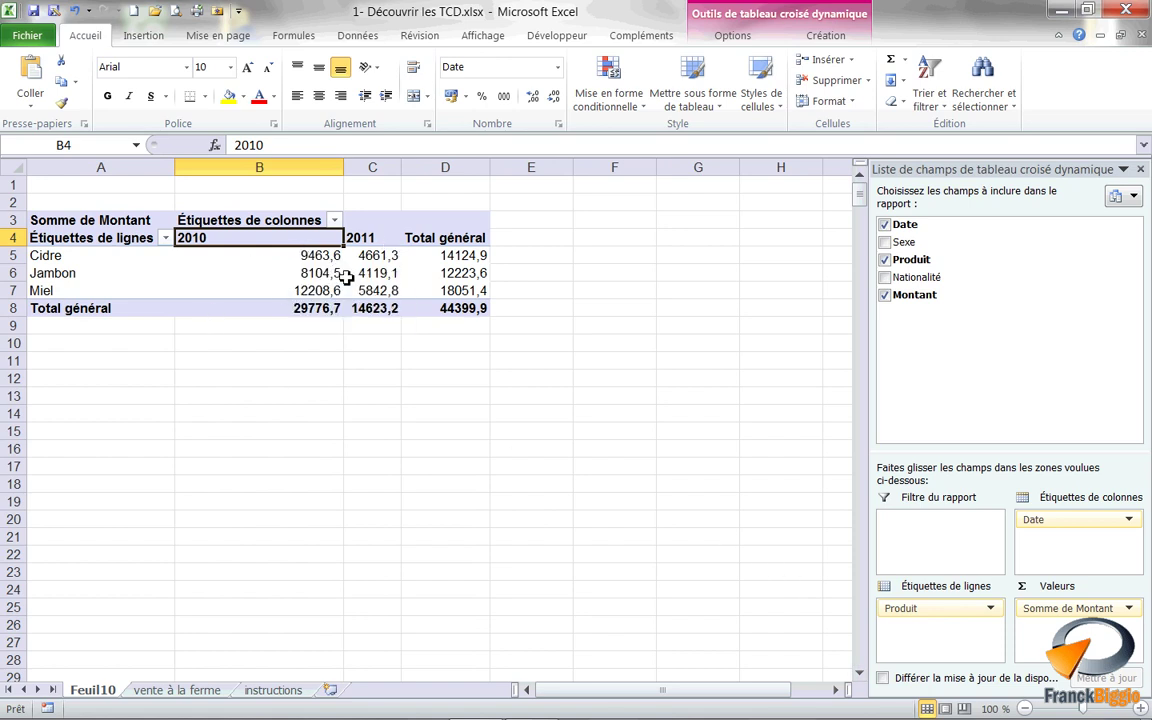
mouse_move(330, 279)
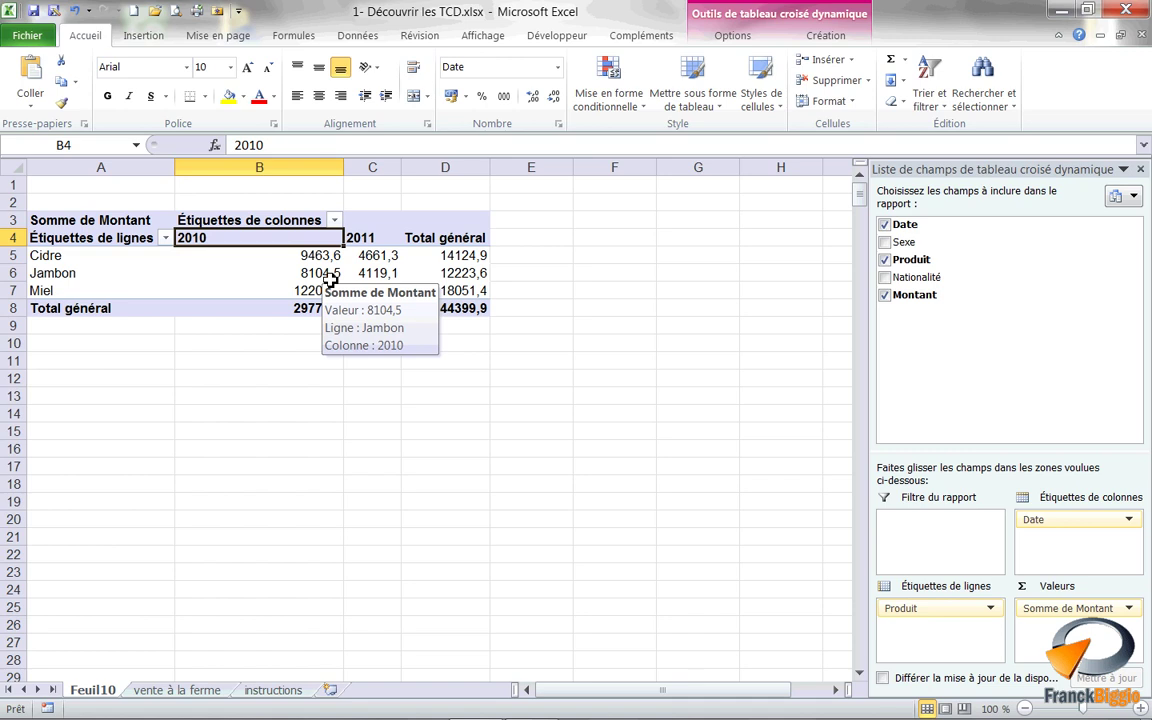
left_click(373, 255)
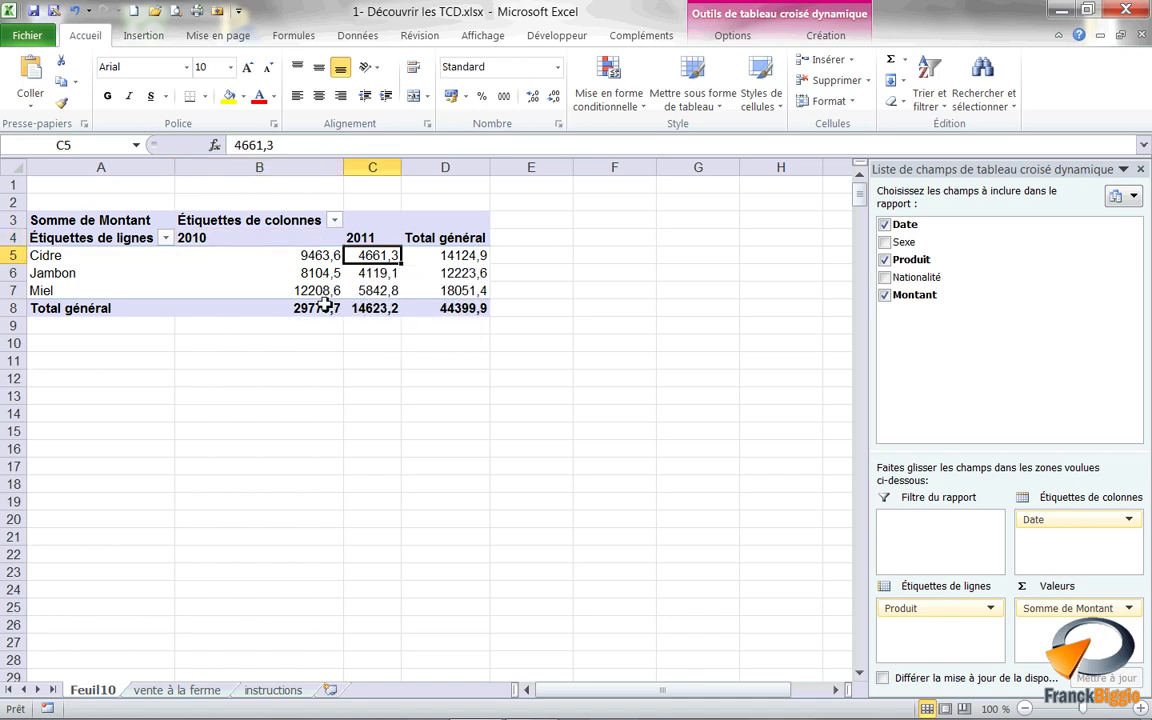
Show Somme de Montant as Différence en % par rapport, base field Date, base item 2010
left_click(726, 38)
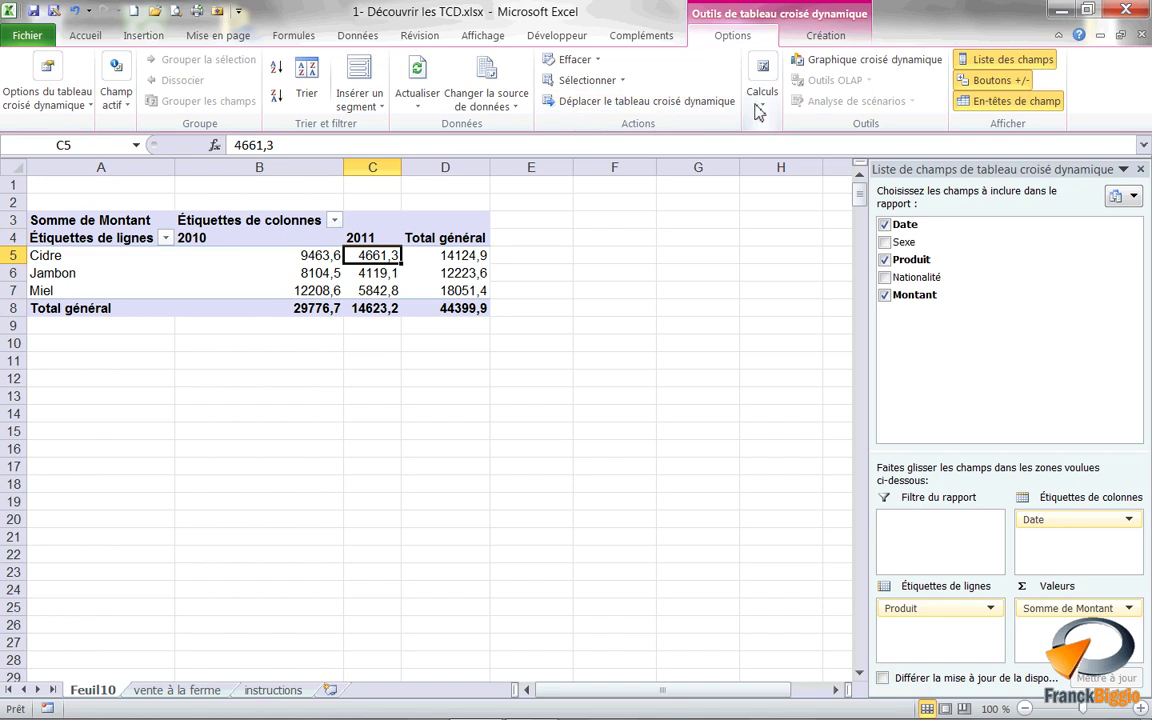
left_click(761, 100)
left_click(837, 170)
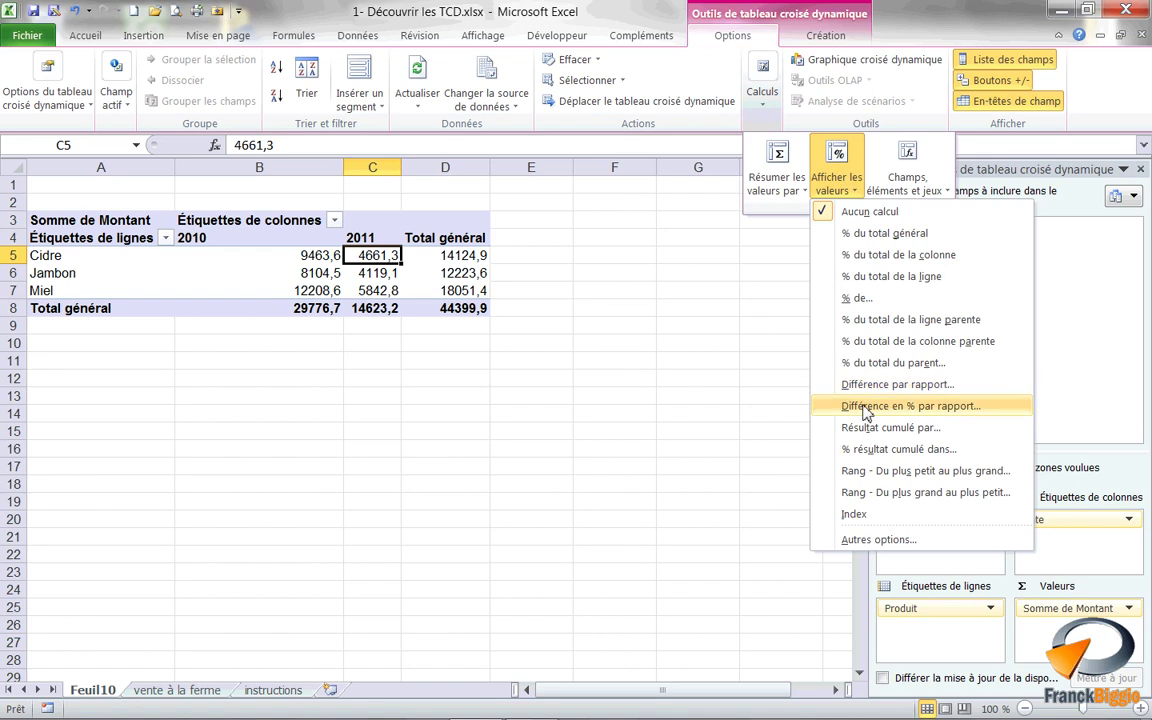
left_click(908, 406)
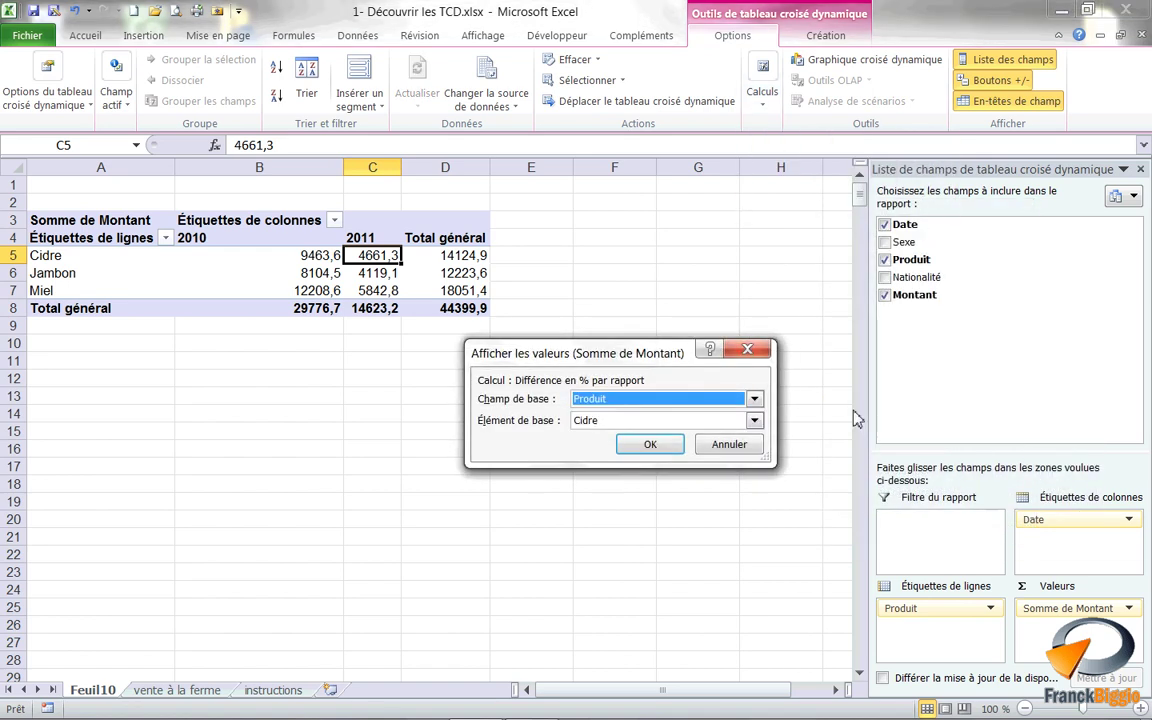
left_click_drag(624, 347, 591, 261)
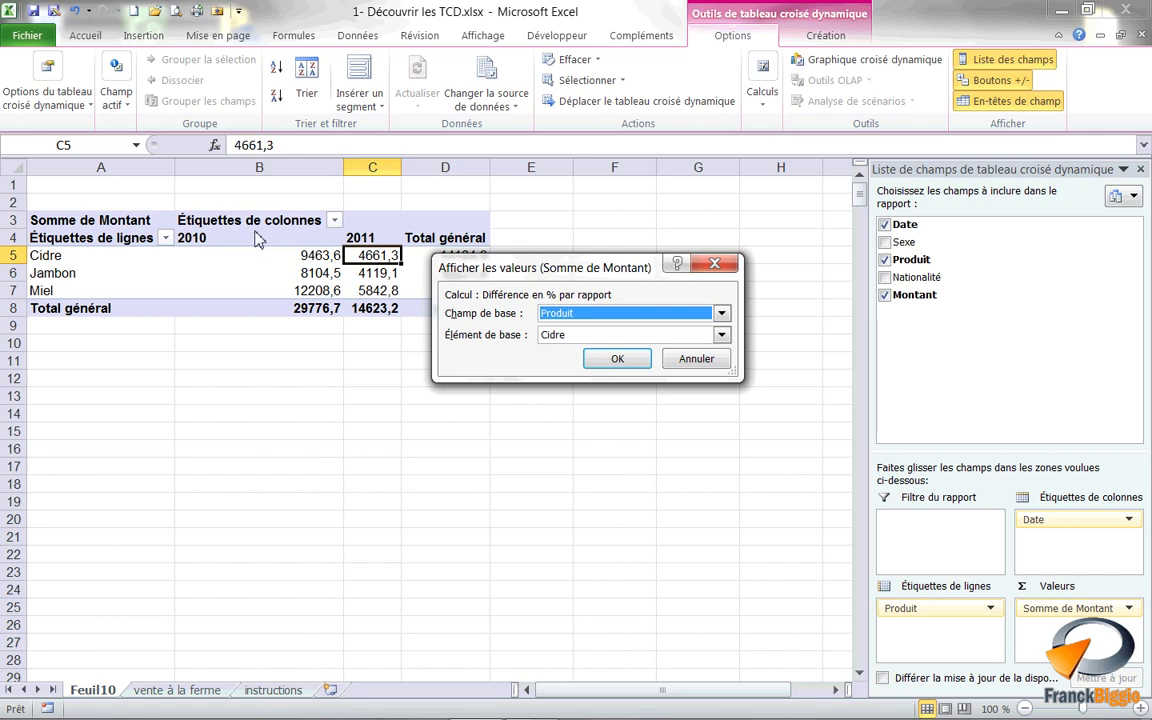
left_click(676, 315)
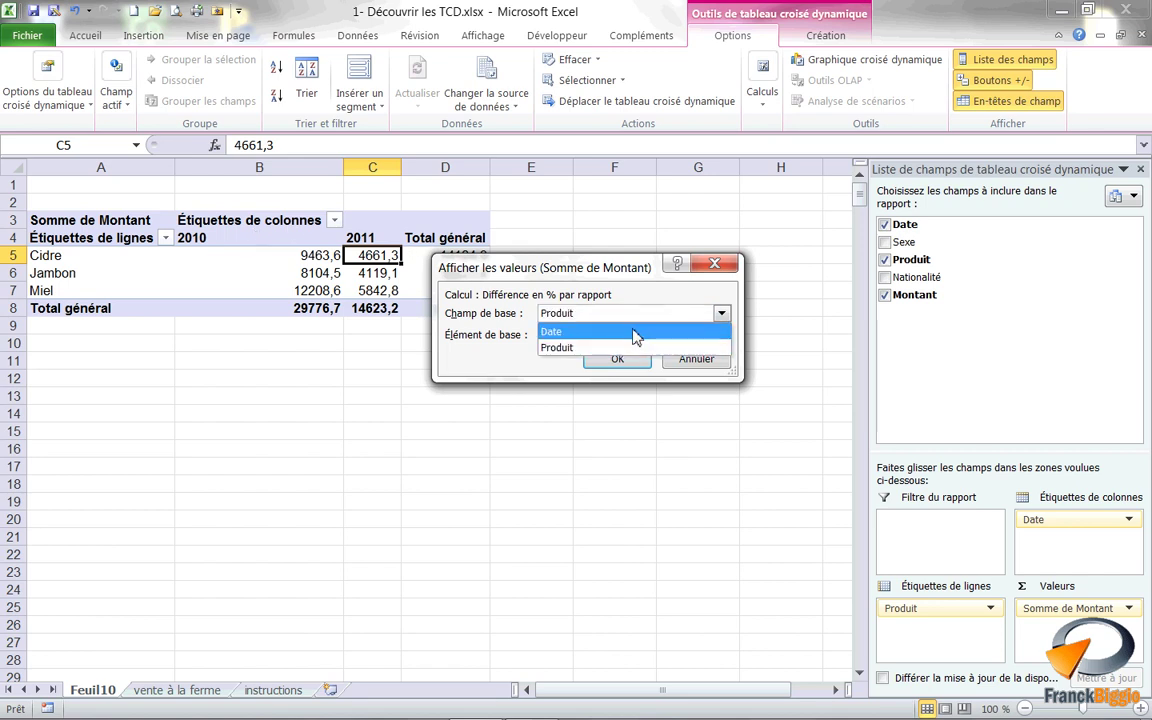
left_click(634, 333)
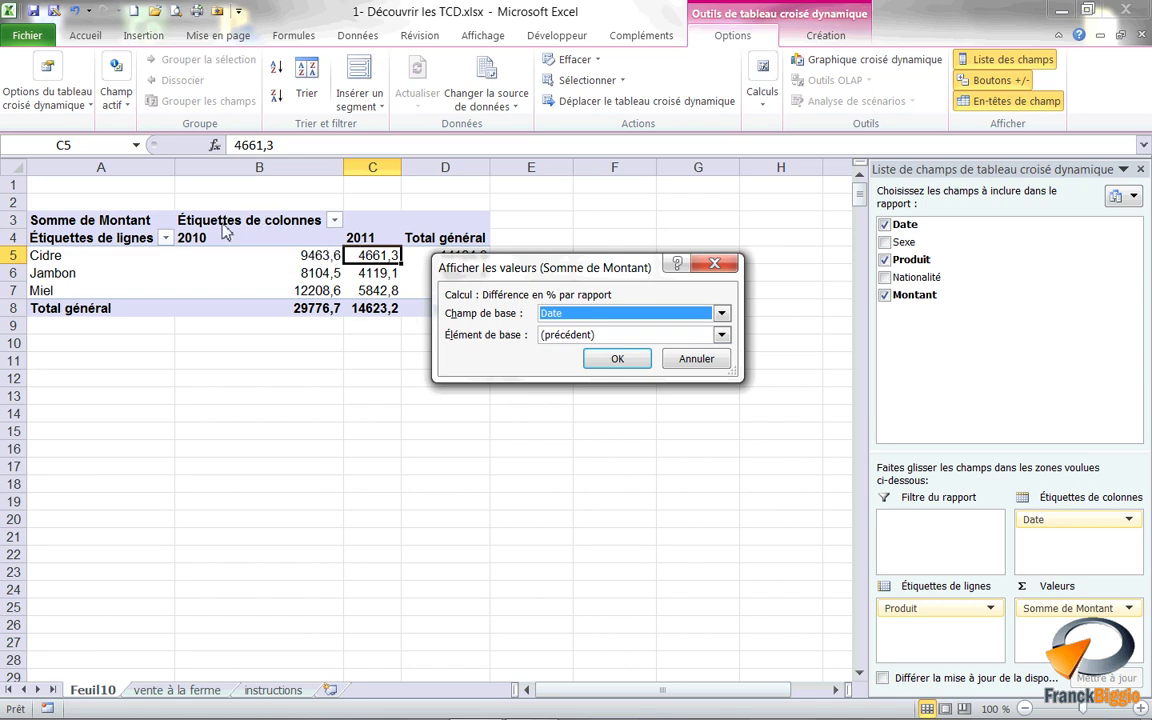
left_click(596, 336)
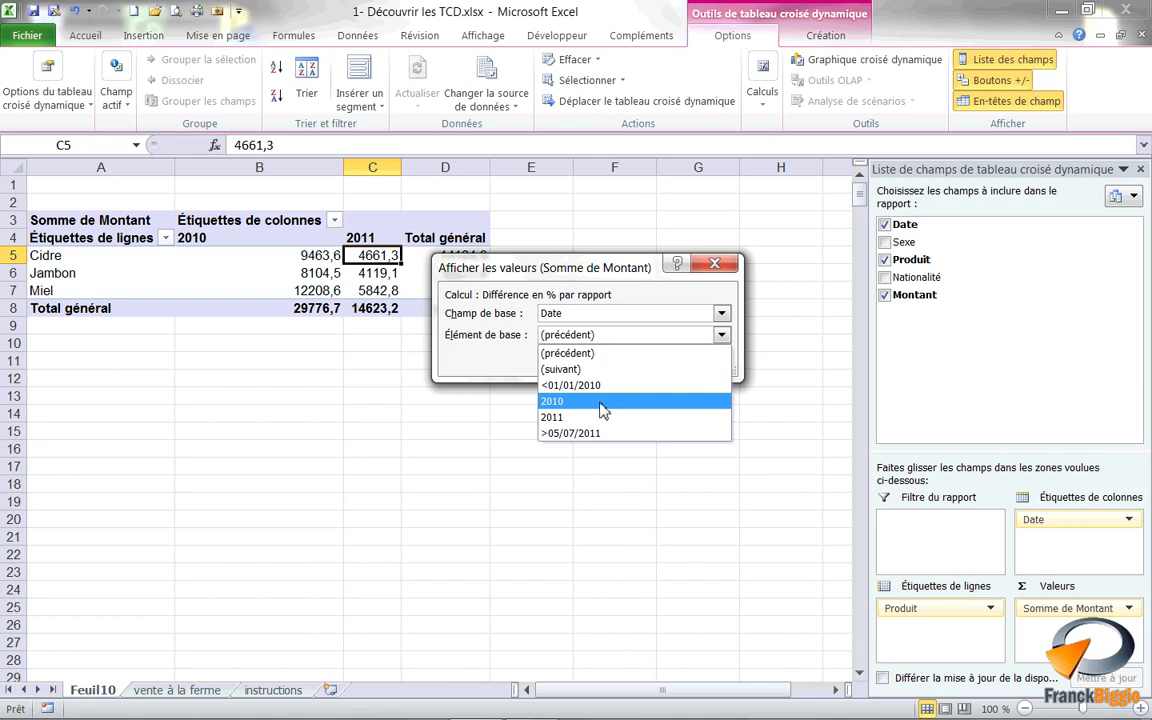
left_click(603, 401)
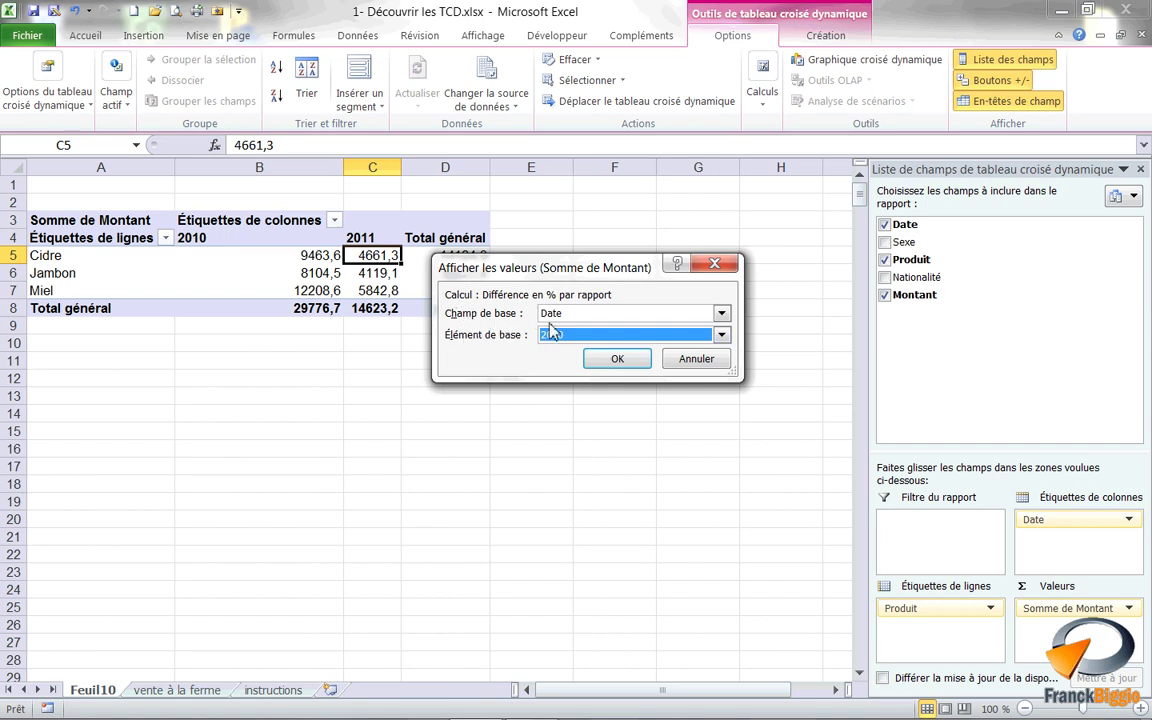
left_click(620, 359)
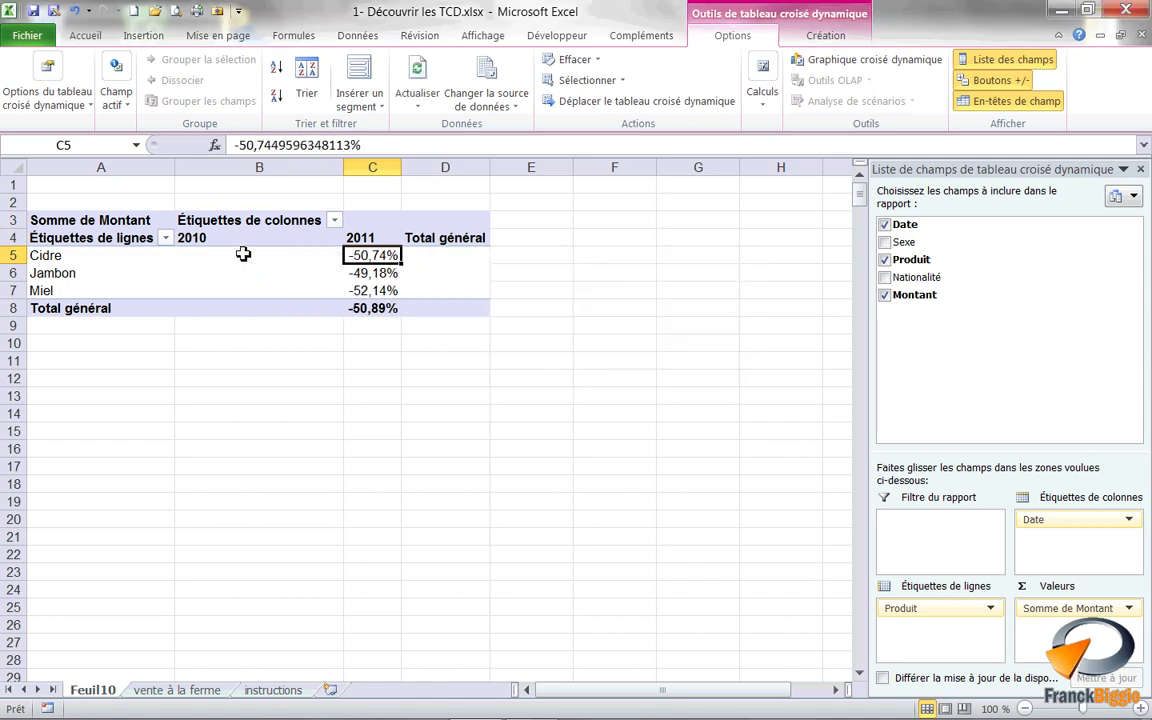
mouse_move(241, 305)
left_click(353, 240)
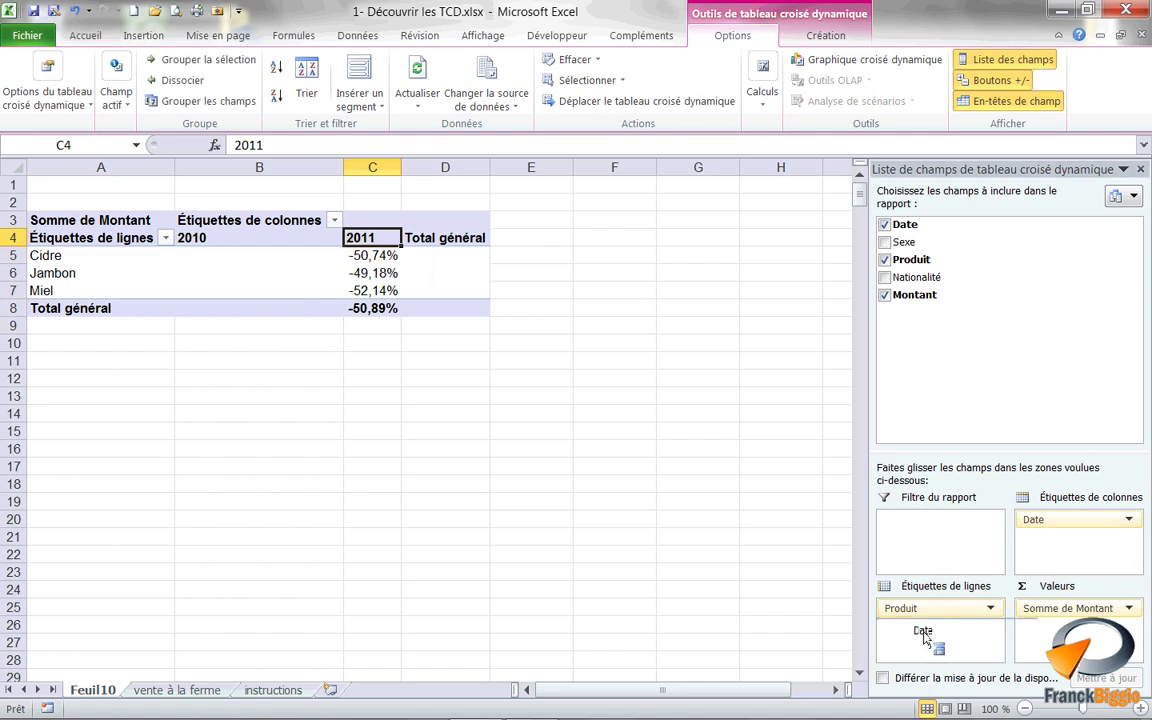
Regroup dates by Mois and Années, then lay Années across columns beside Produit rows
left_click_drag(1085, 527, 910, 632)
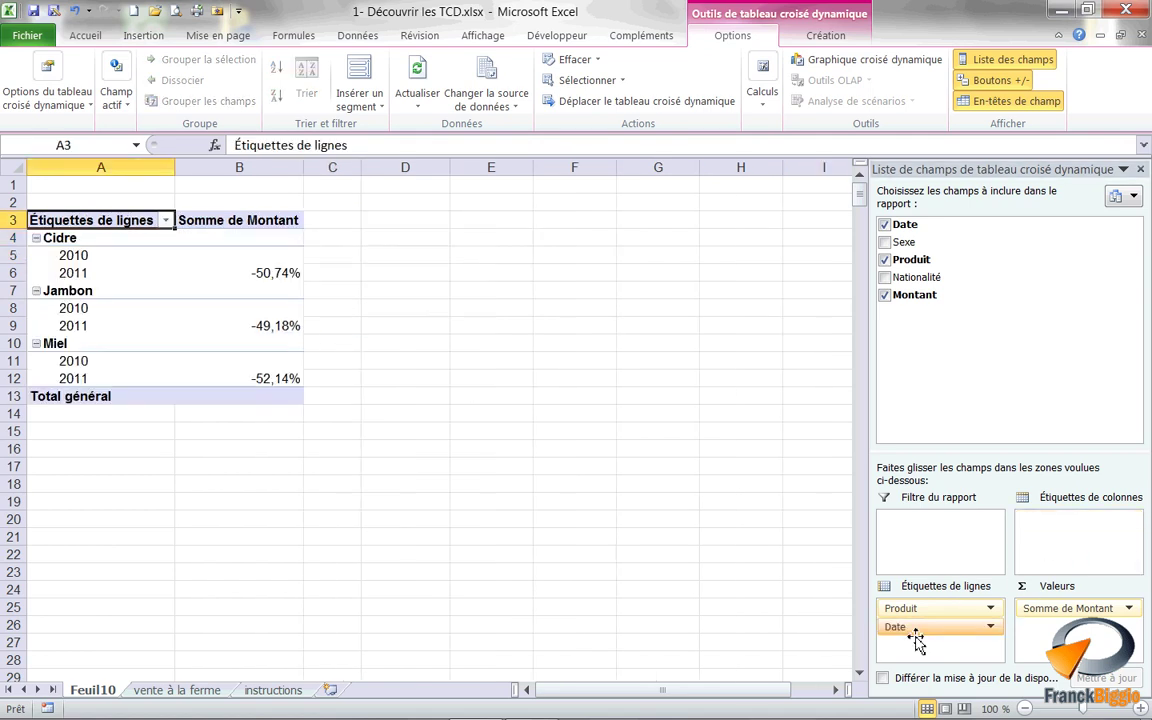
left_click(70, 258)
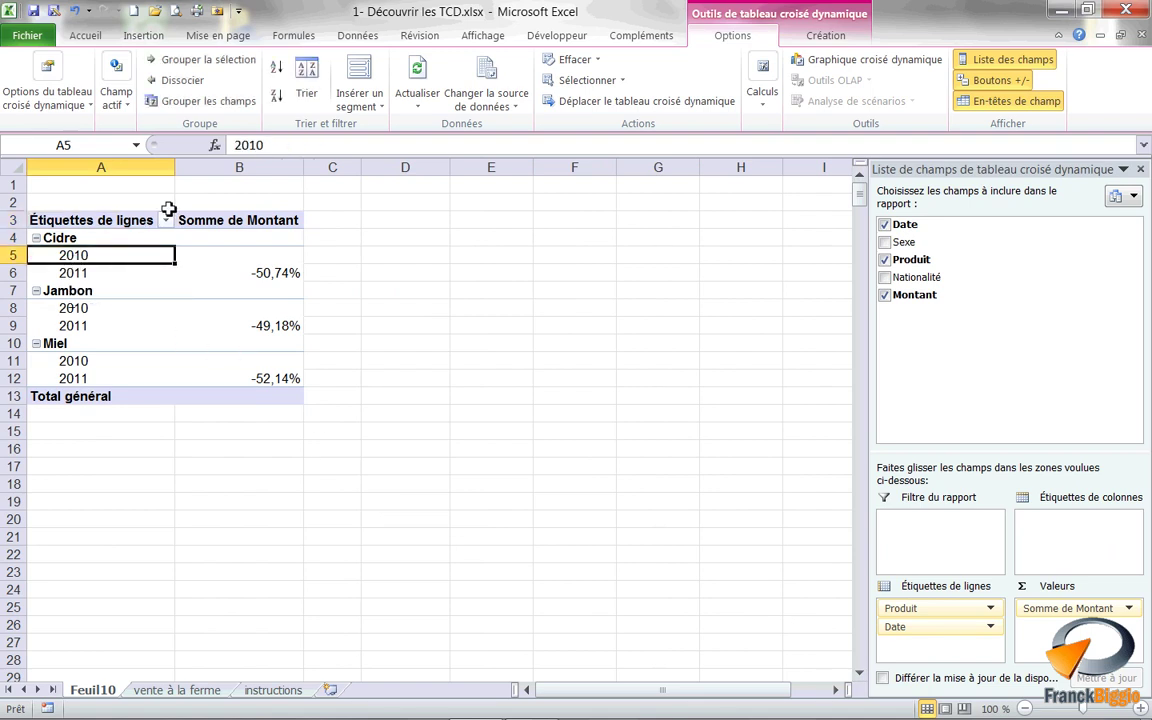
left_click(210, 102)
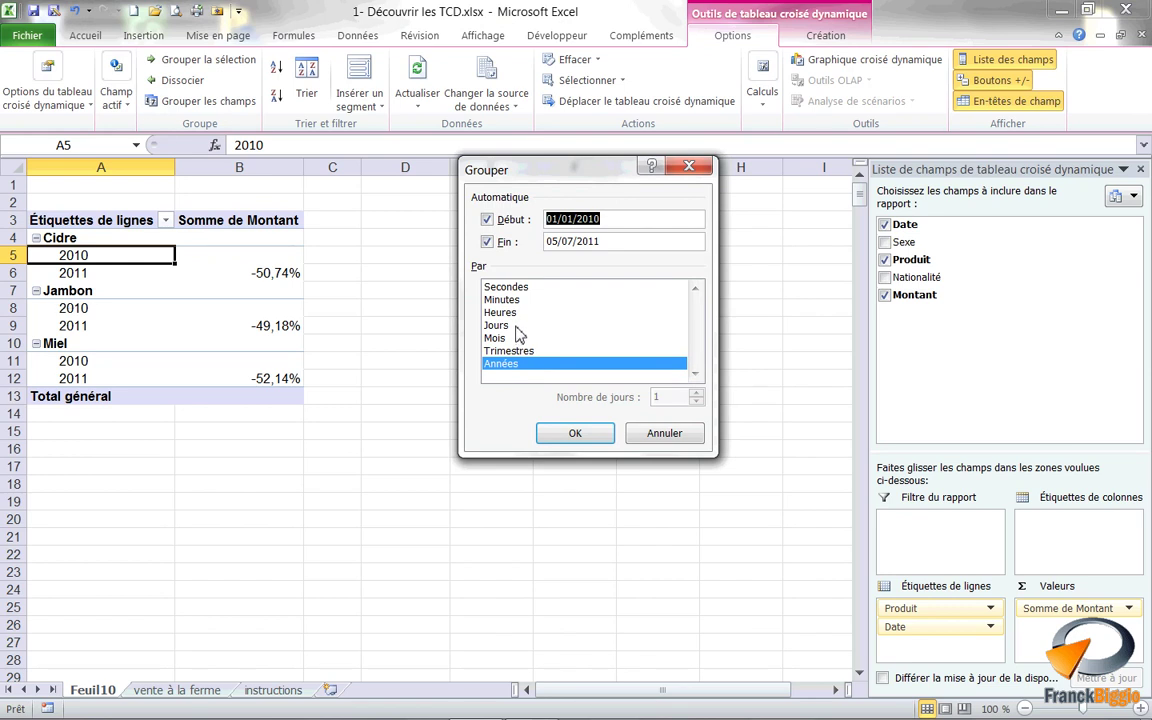
left_click(515, 339)
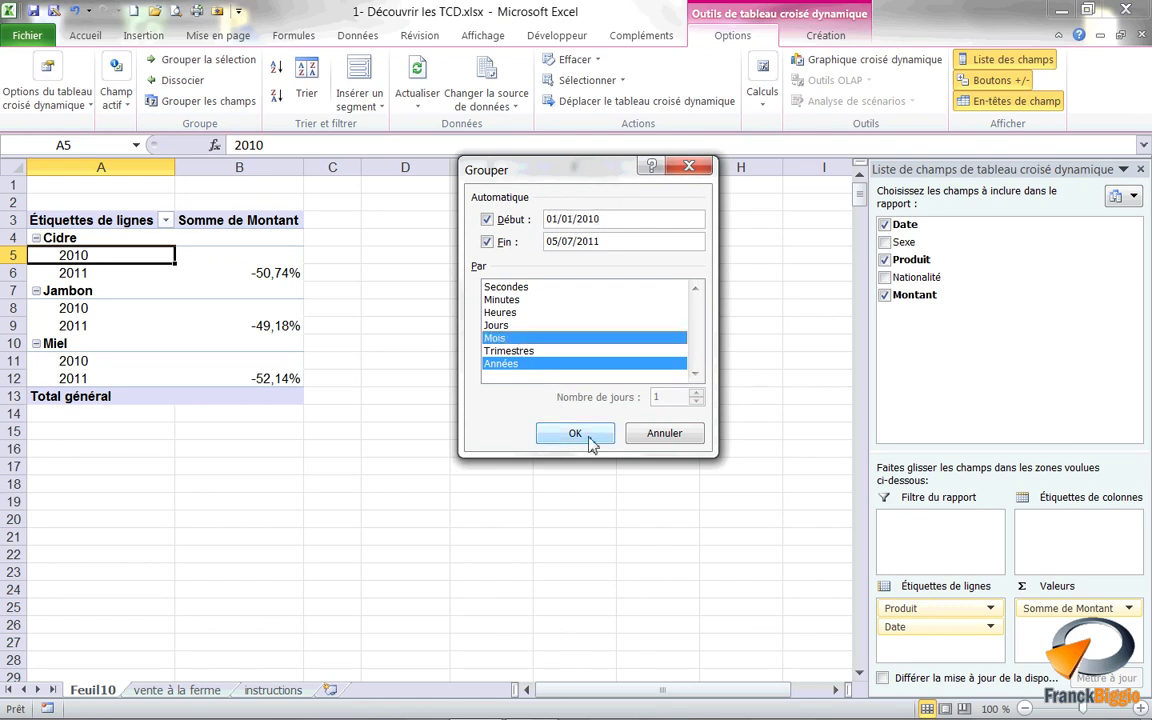
left_click(575, 440)
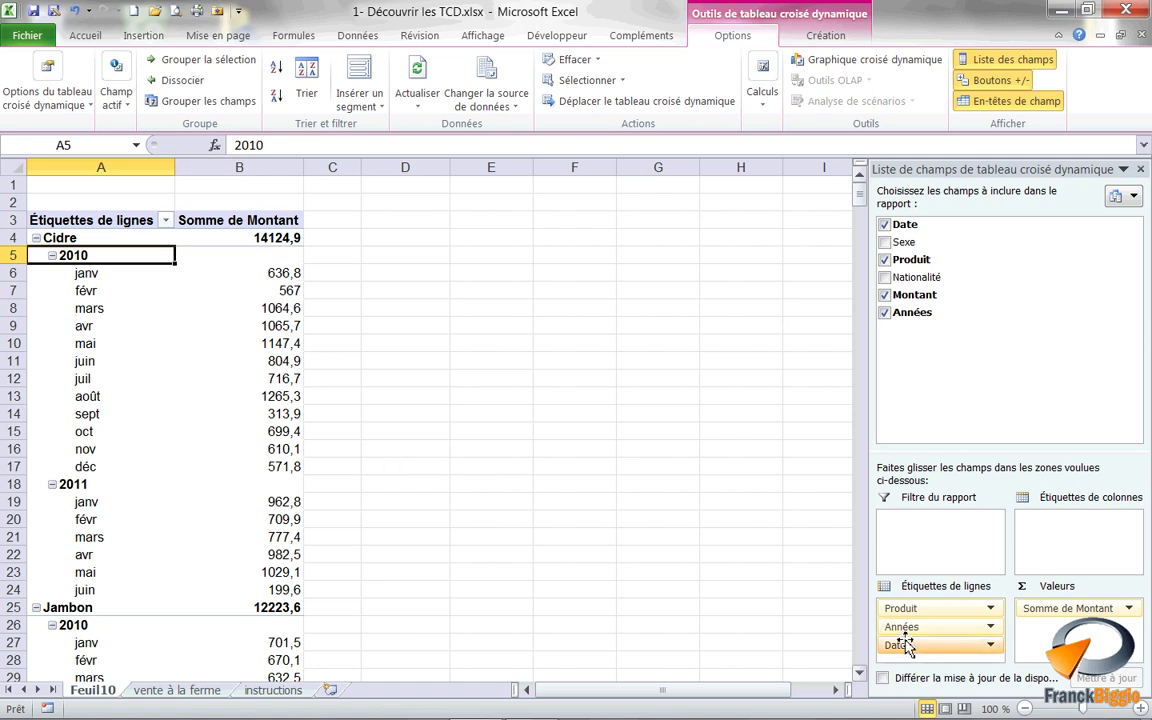
left_click_drag(912, 648, 728, 608)
left_click_drag(912, 627, 1028, 530)
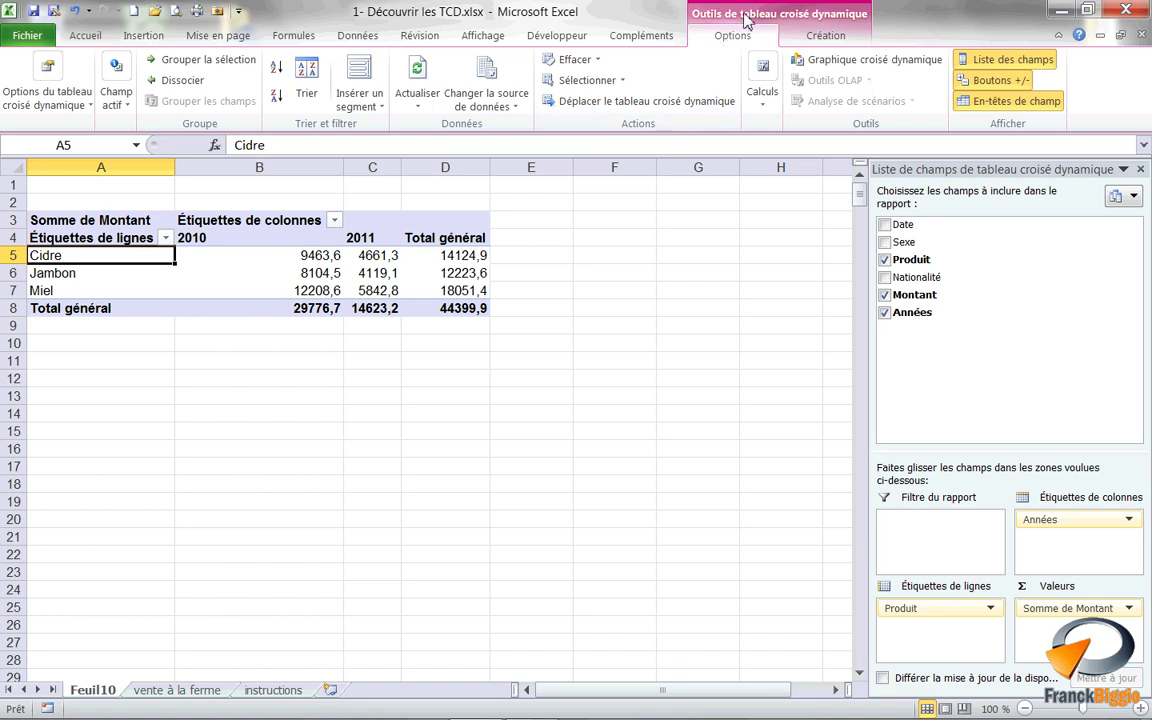
Insert a Date slicer and position it beside the pivot table
left_click(358, 94)
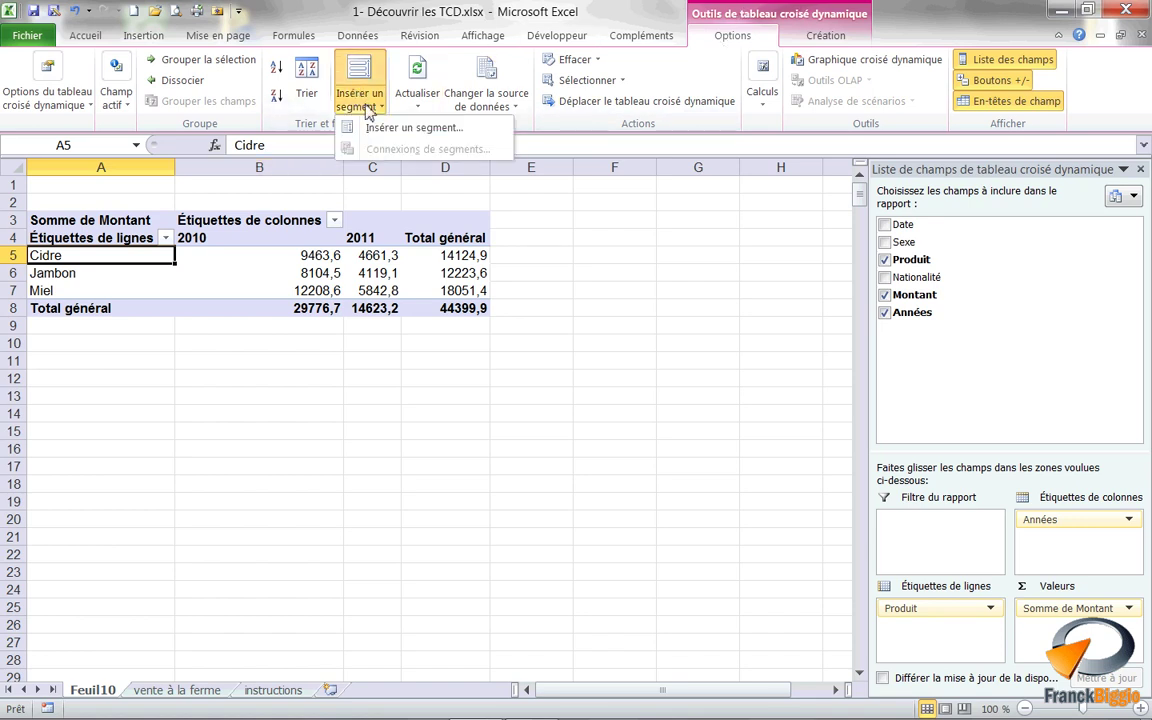
left_click(378, 121)
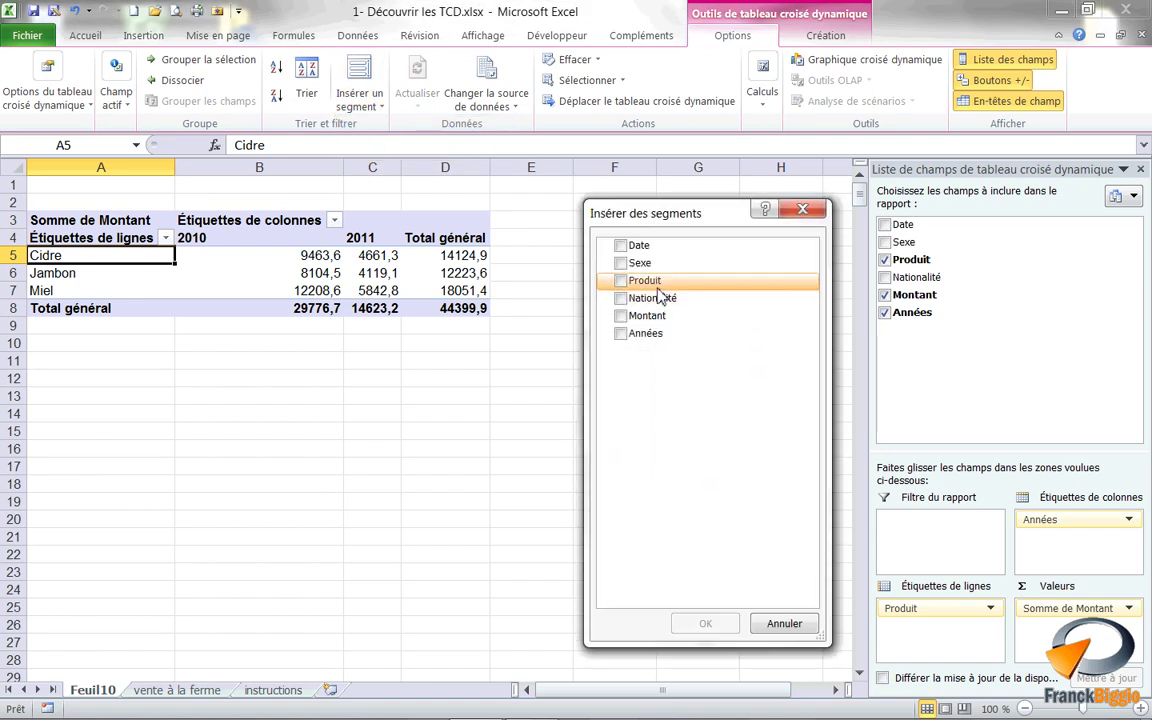
left_click(621, 248)
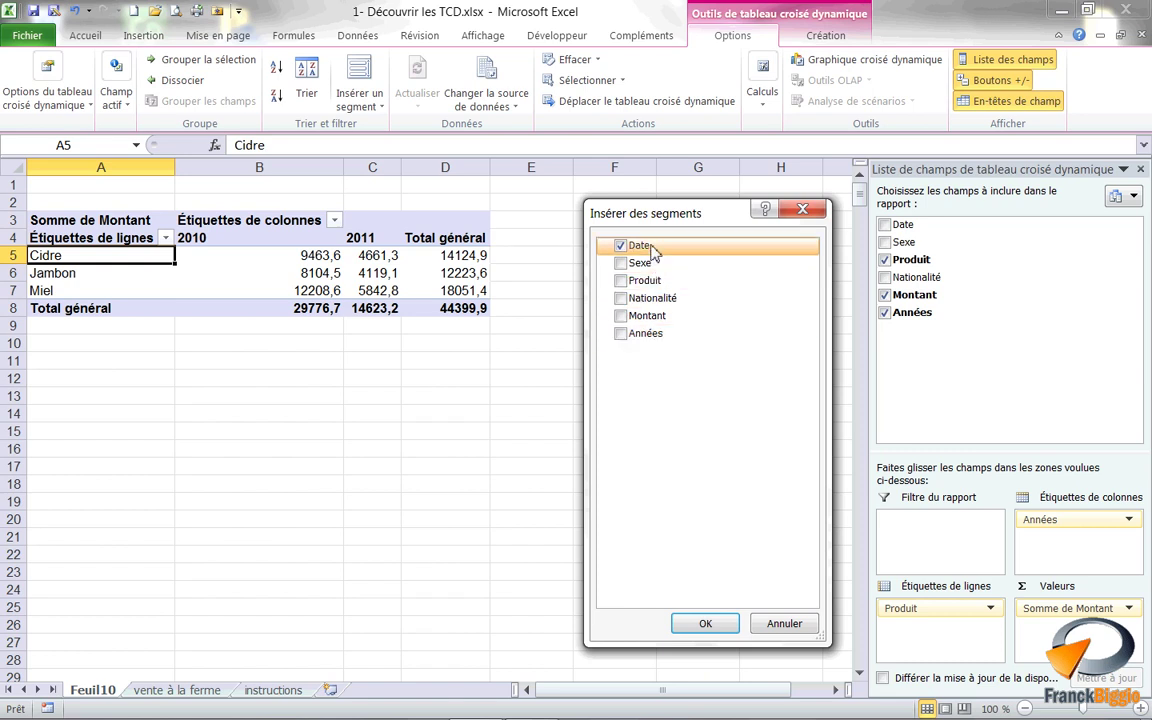
left_click(705, 624)
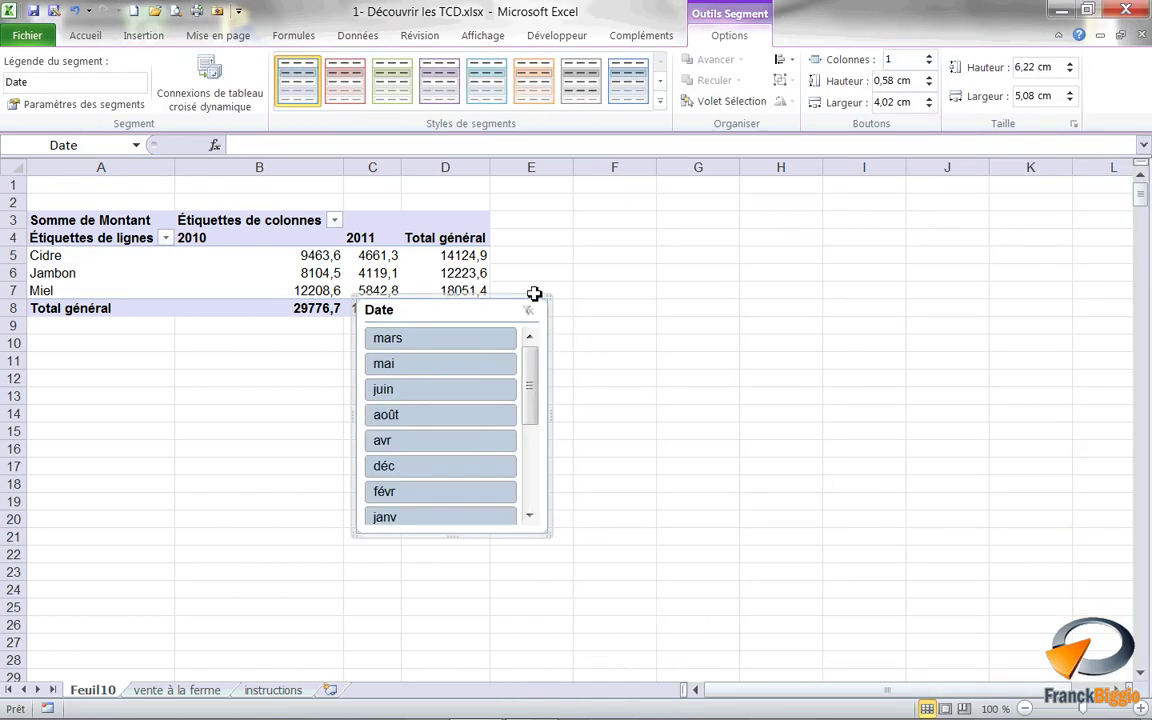
left_click_drag(469, 305, 649, 224)
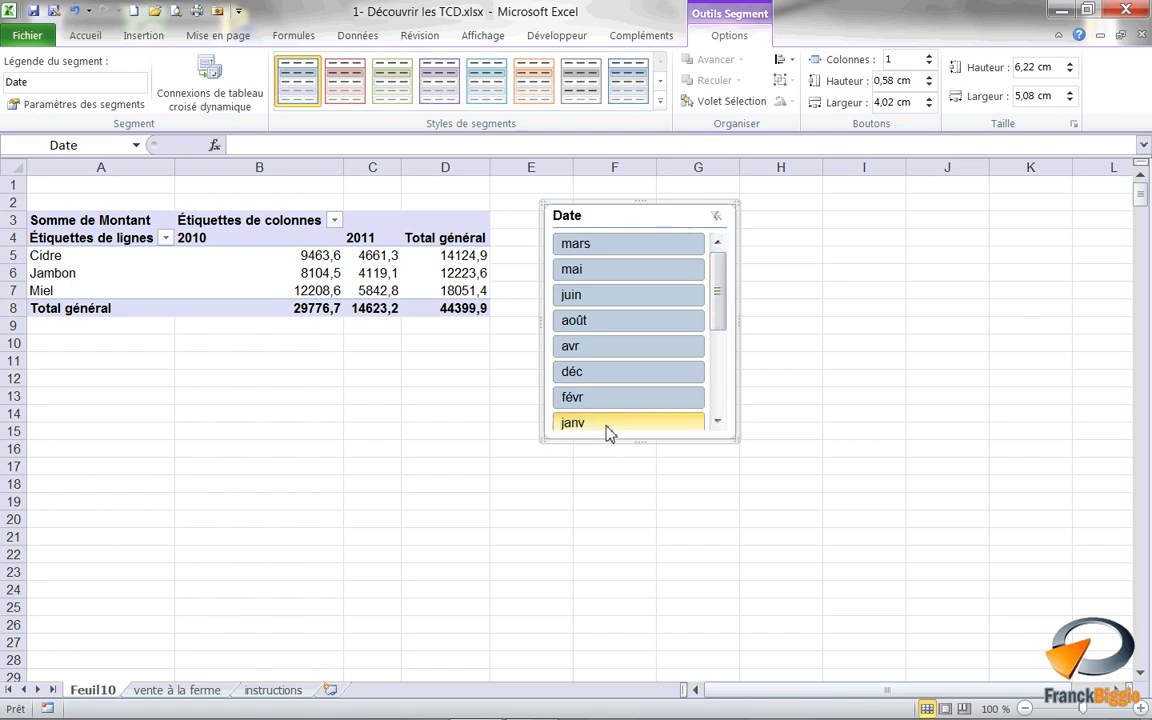
mouse_move(725, 314)
left_mouse_down()
mouse_move(710, 362)
mouse_move(703, 288)
left_mouse_up()
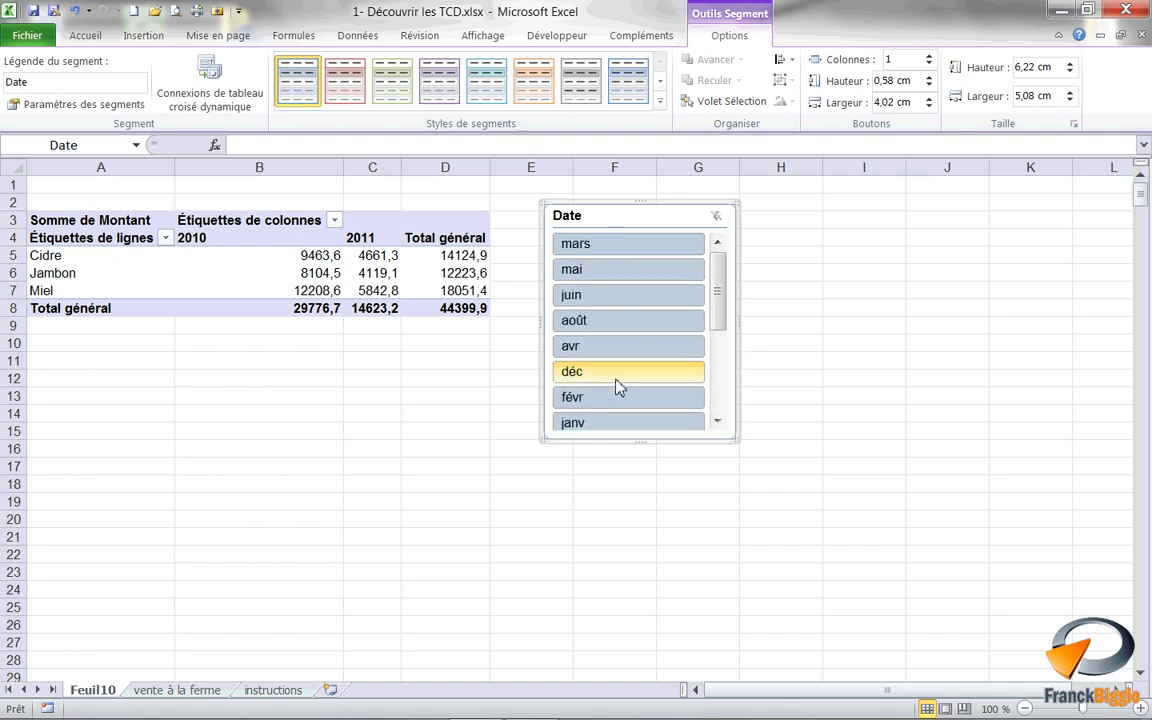
Filter the slicer to the months janv through juin, totalling 29683,7
left_click(574, 423)
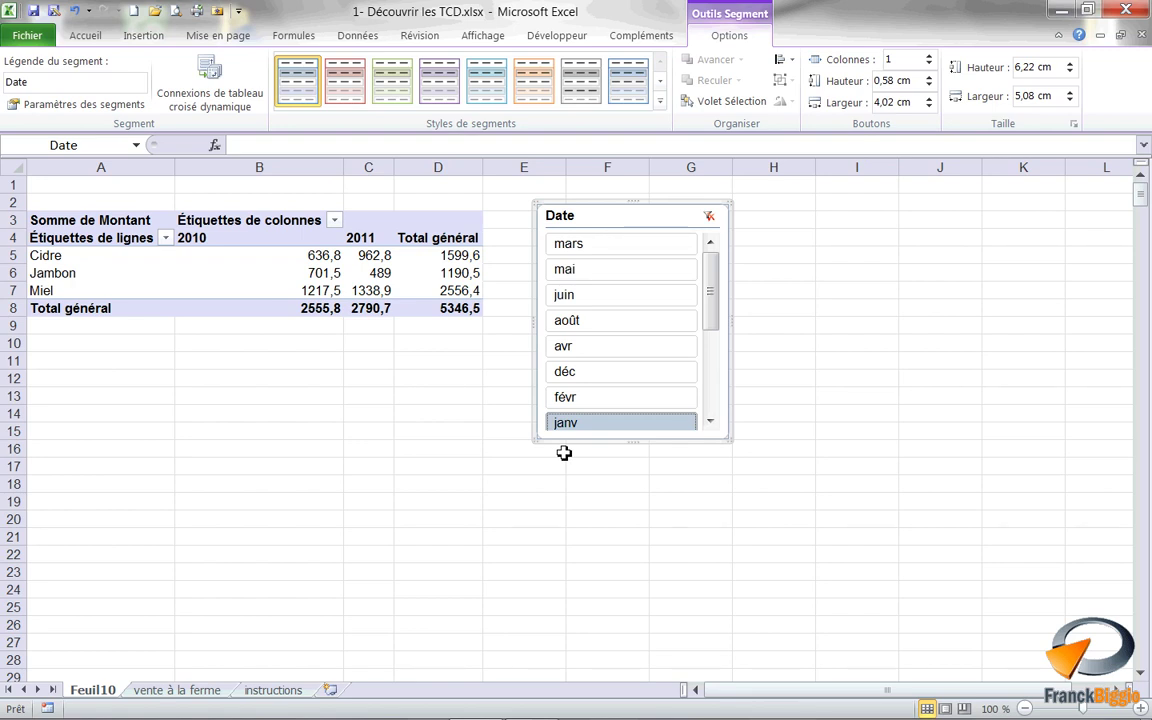
left_click(588, 406, "ctrl")
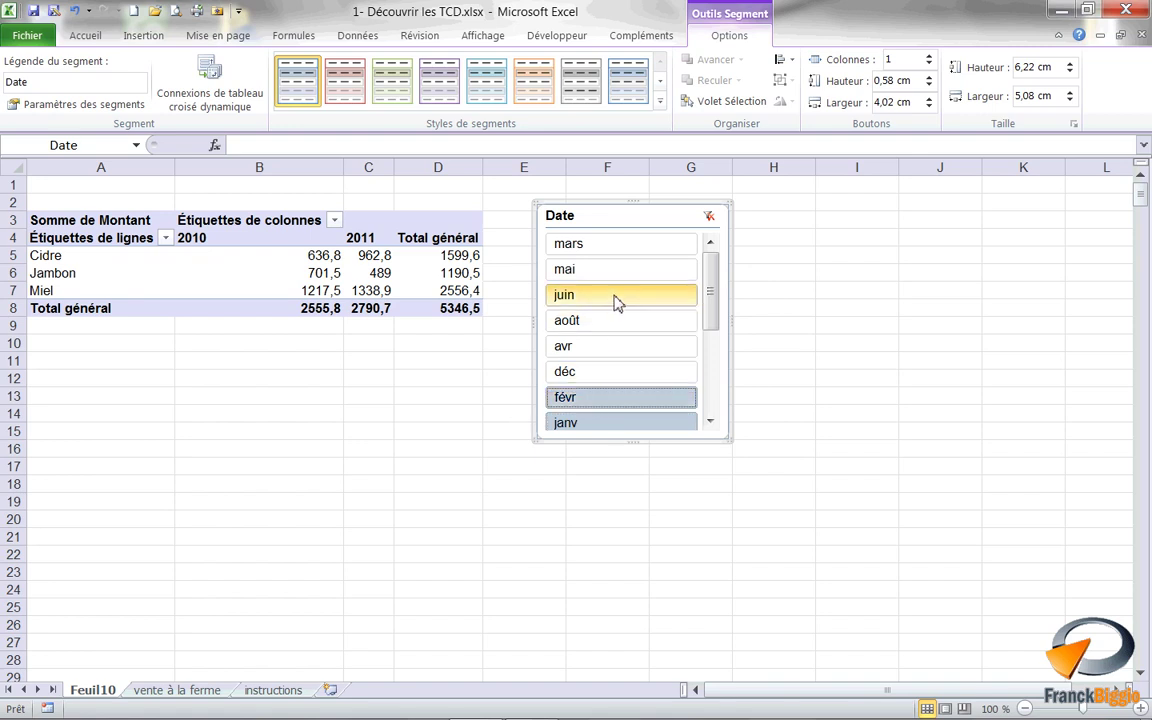
left_click(630, 252, "ctrl")
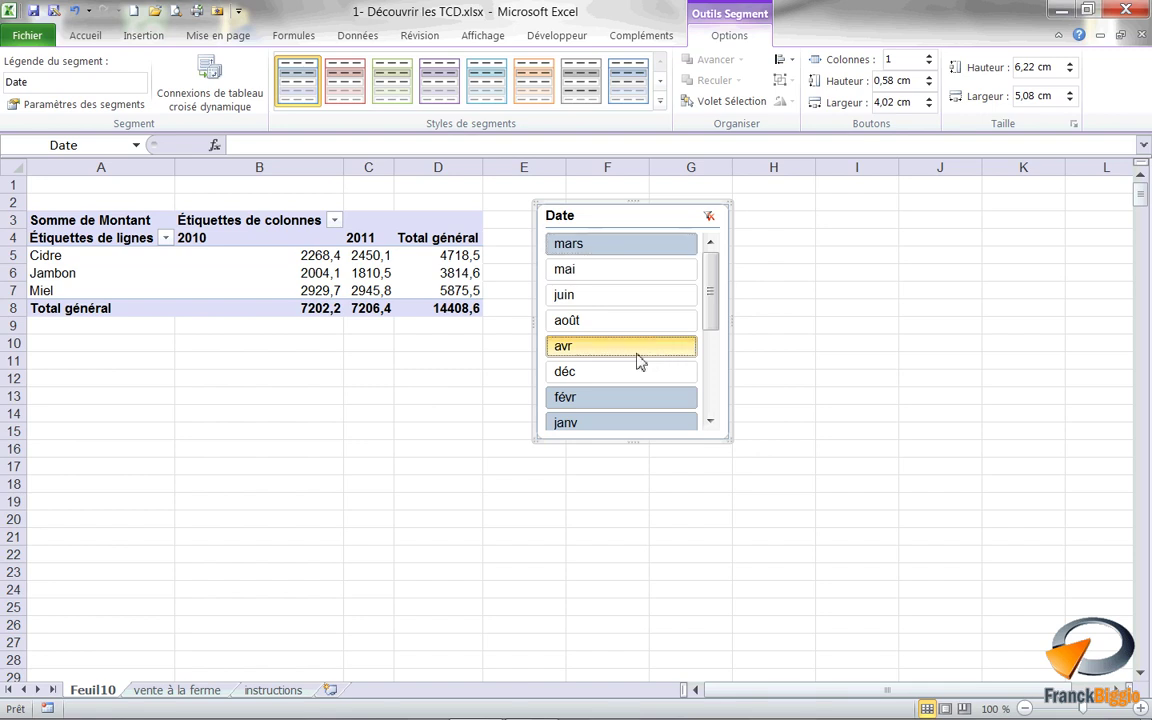
left_click(652, 355, "ctrl")
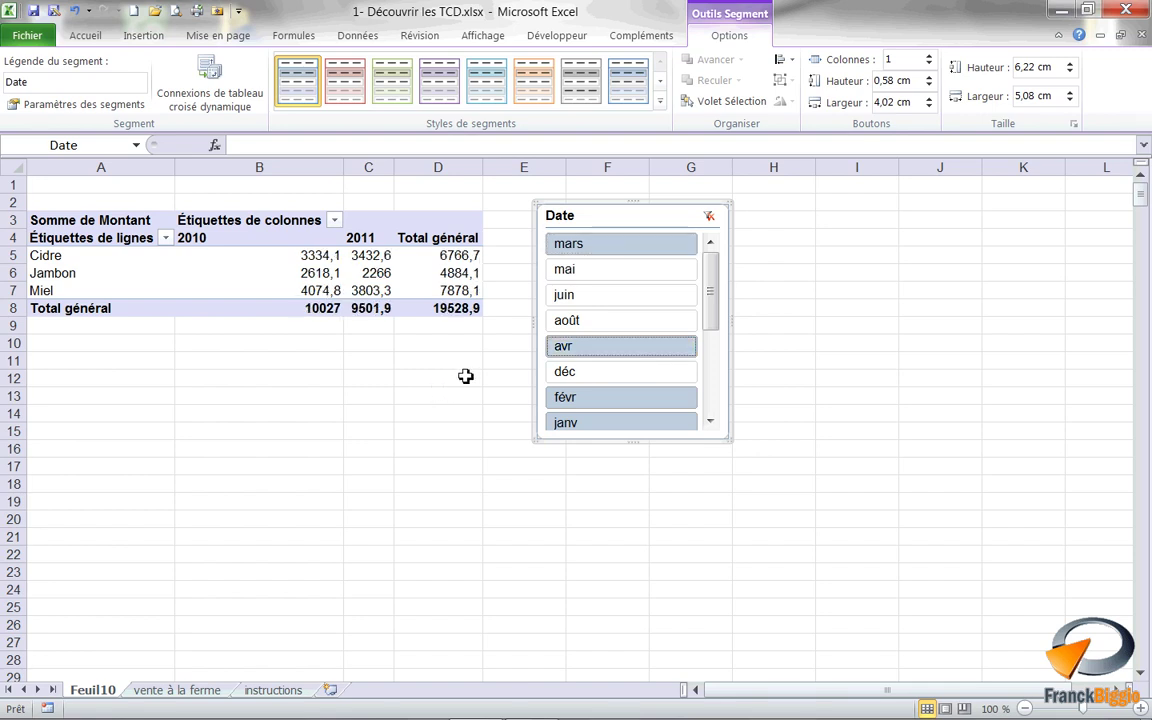
left_click(592, 278, "ctrl")
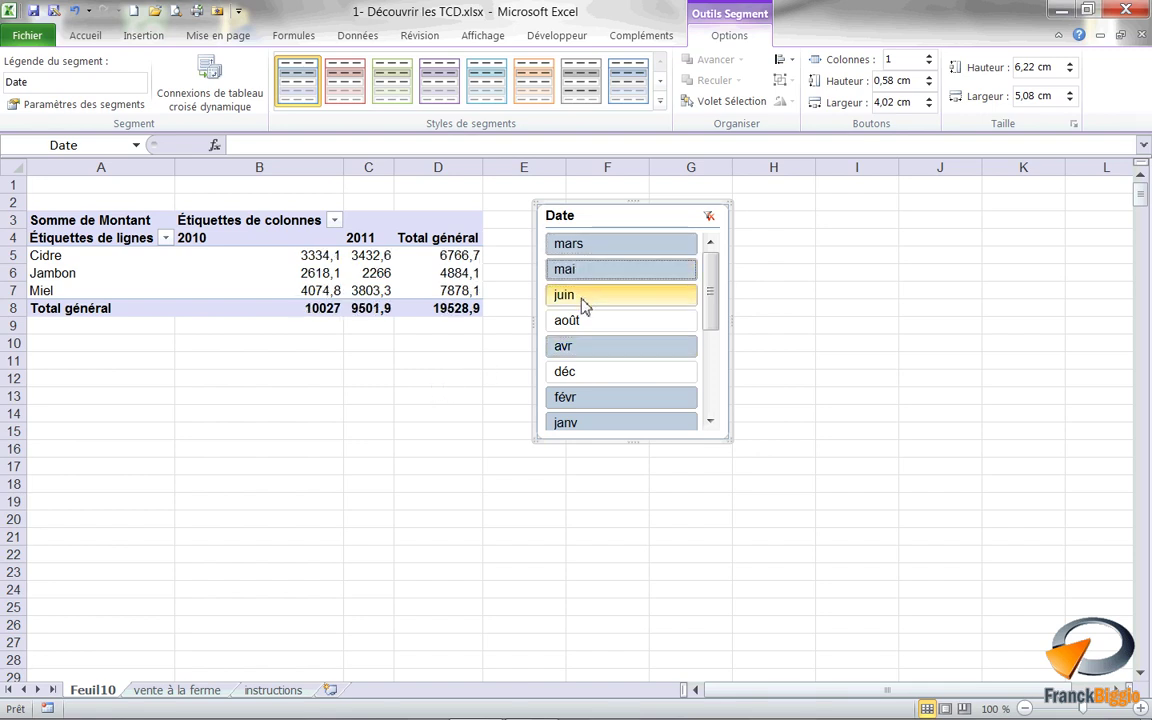
left_click(586, 297, "ctrl")
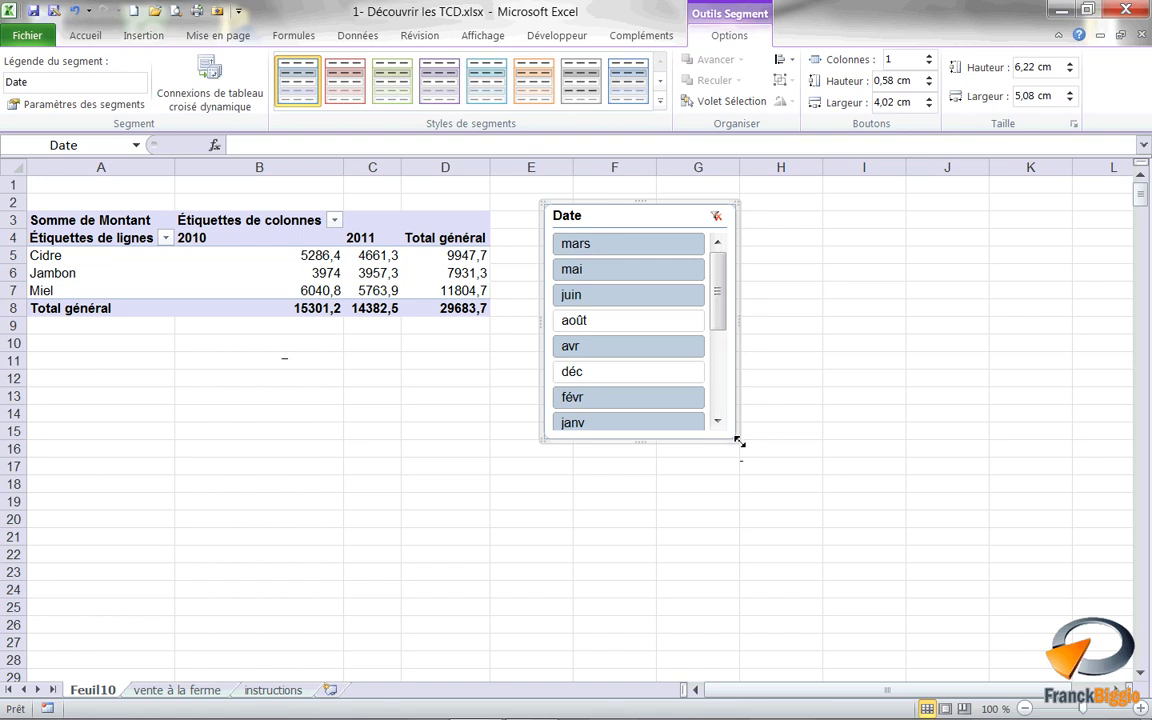
Resize the Date slicer to list every month and move it next to the pivot
left_click_drag(739, 441, 748, 495)
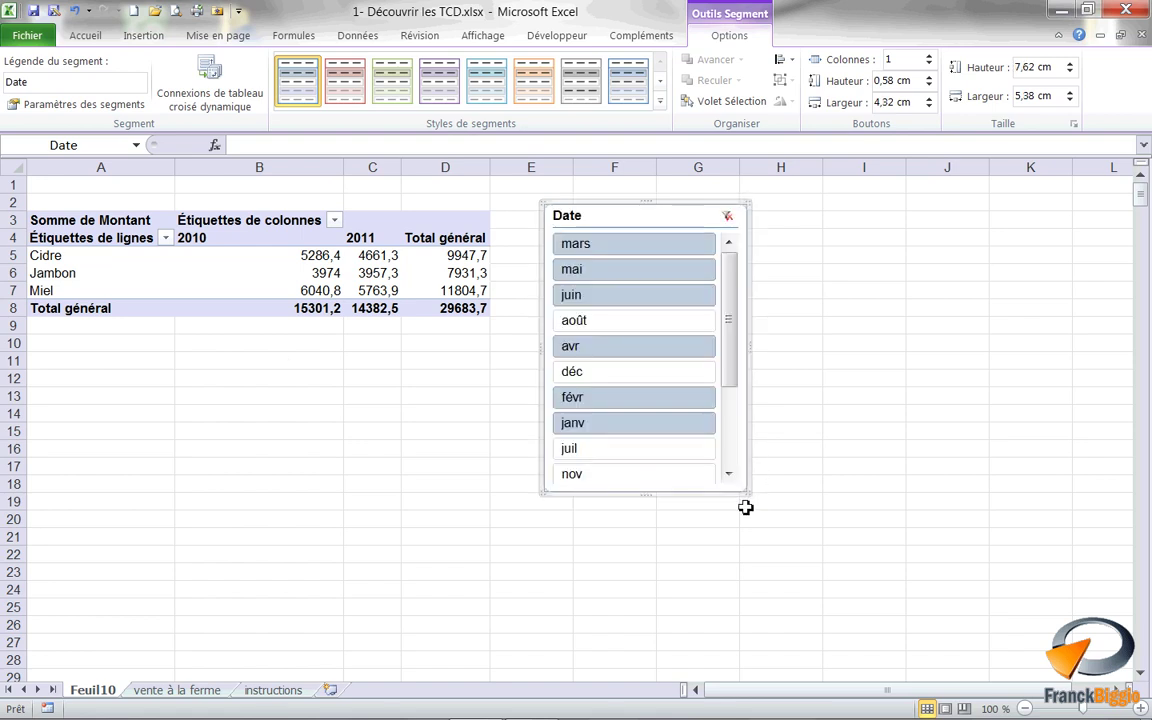
mouse_move(748, 496)
left_mouse_down()
mouse_move(751, 517)
mouse_move(673, 591)
left_mouse_up()
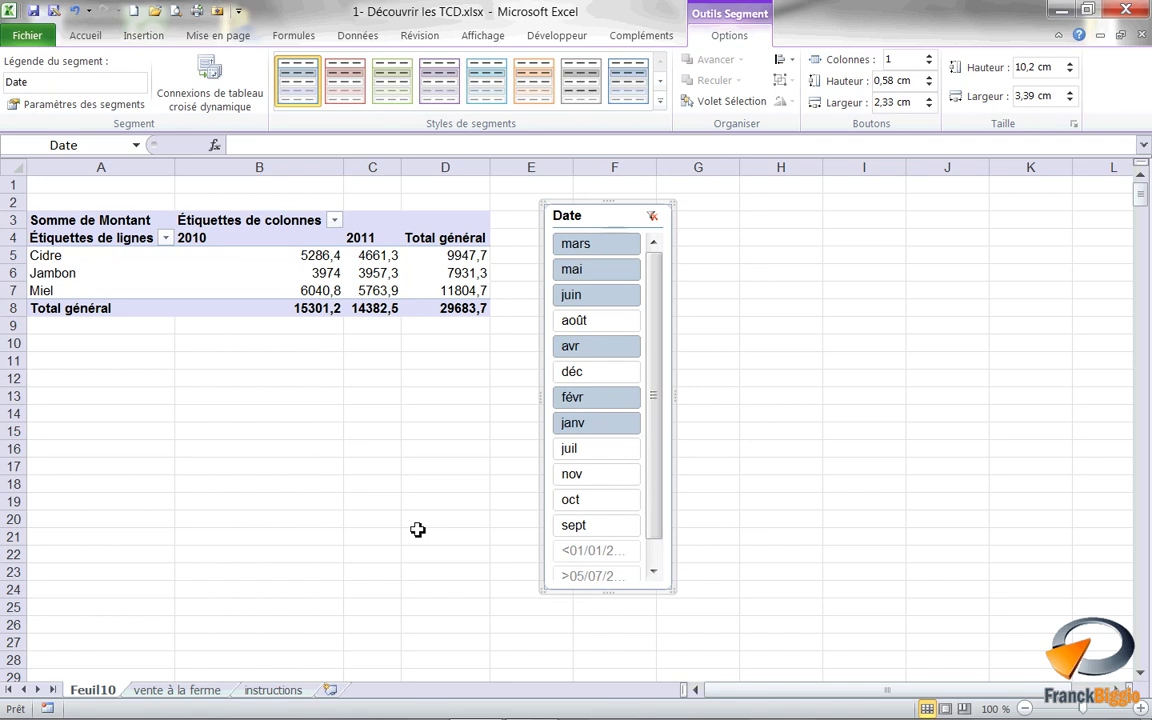
mouse_move(609, 216)
left_mouse_down()
mouse_move(590, 216)
mouse_move(576, 240)
left_mouse_up()
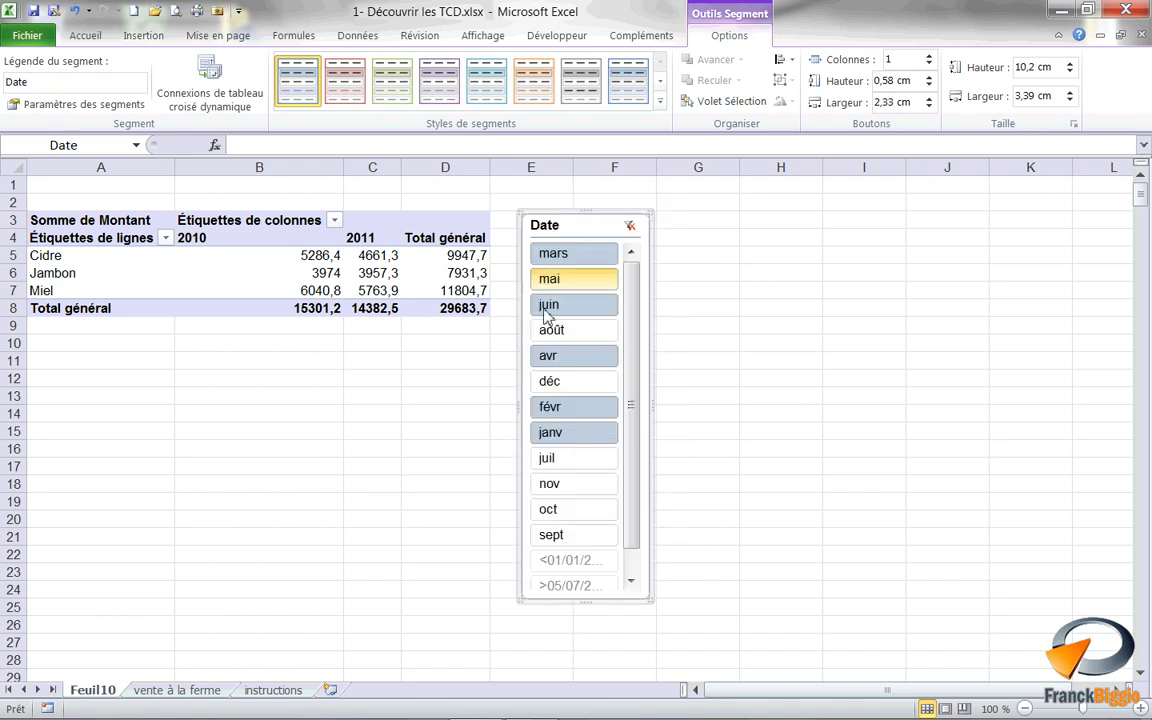
left_click(370, 273)
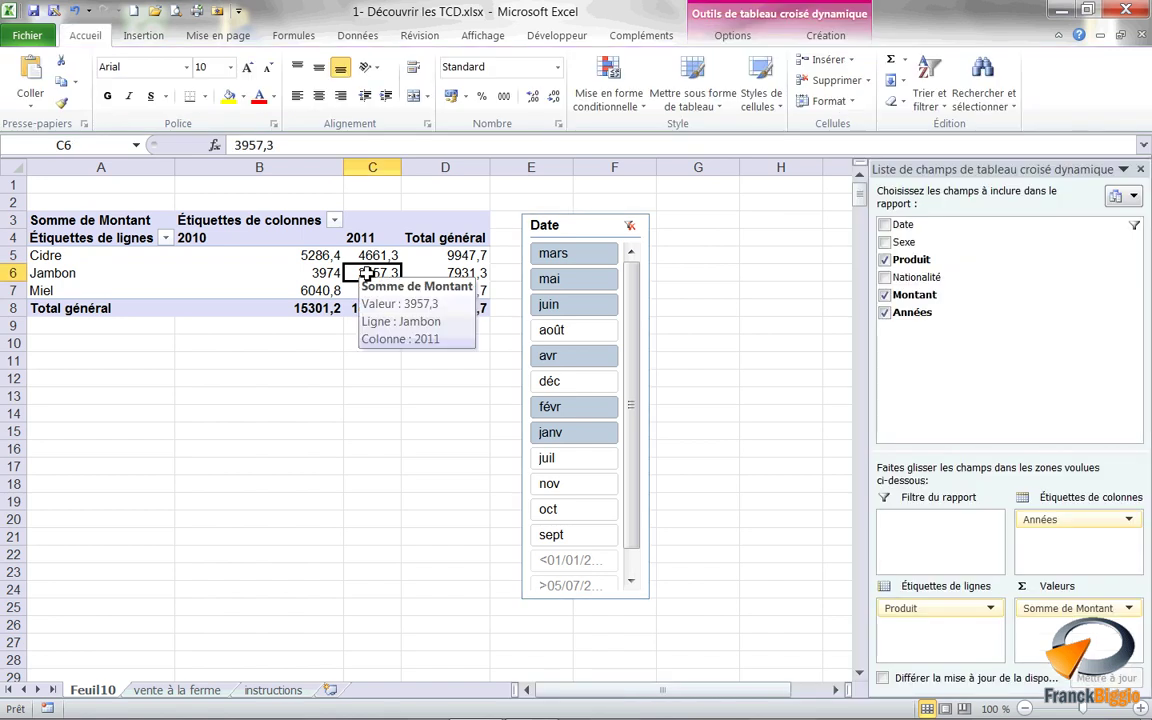
Show Somme de Montant as Différence en % par rapport, base field Années, base item 2010
left_click(718, 36)
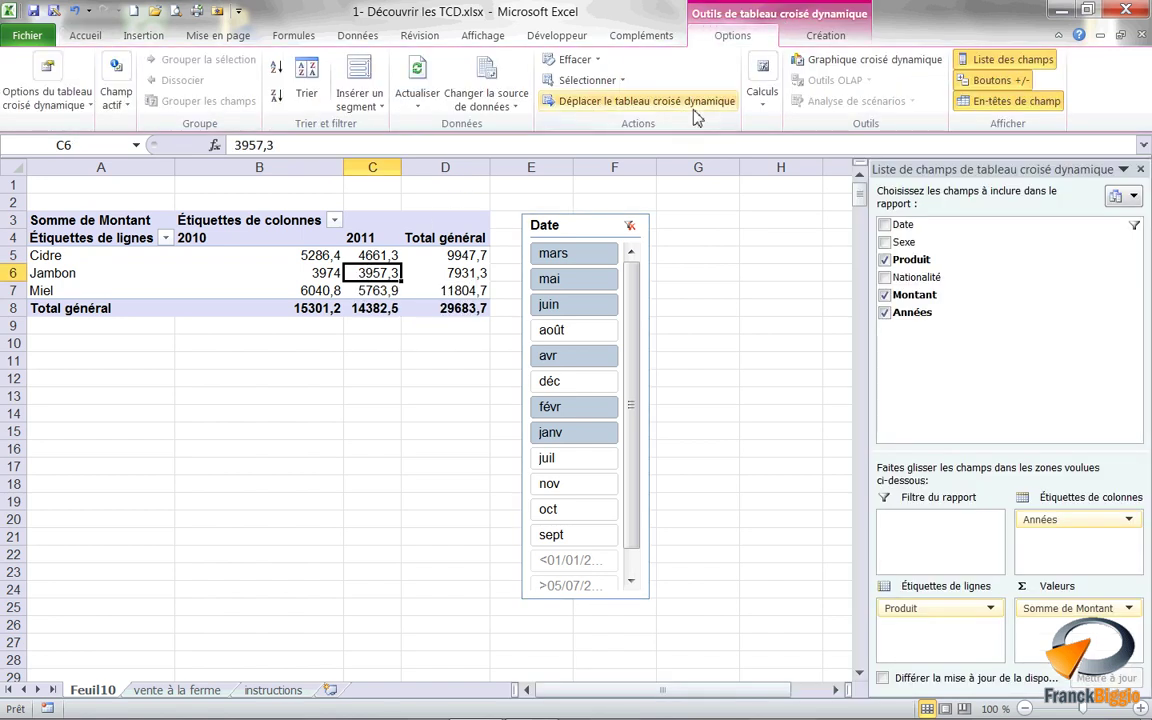
left_click(757, 95)
left_click(838, 185)
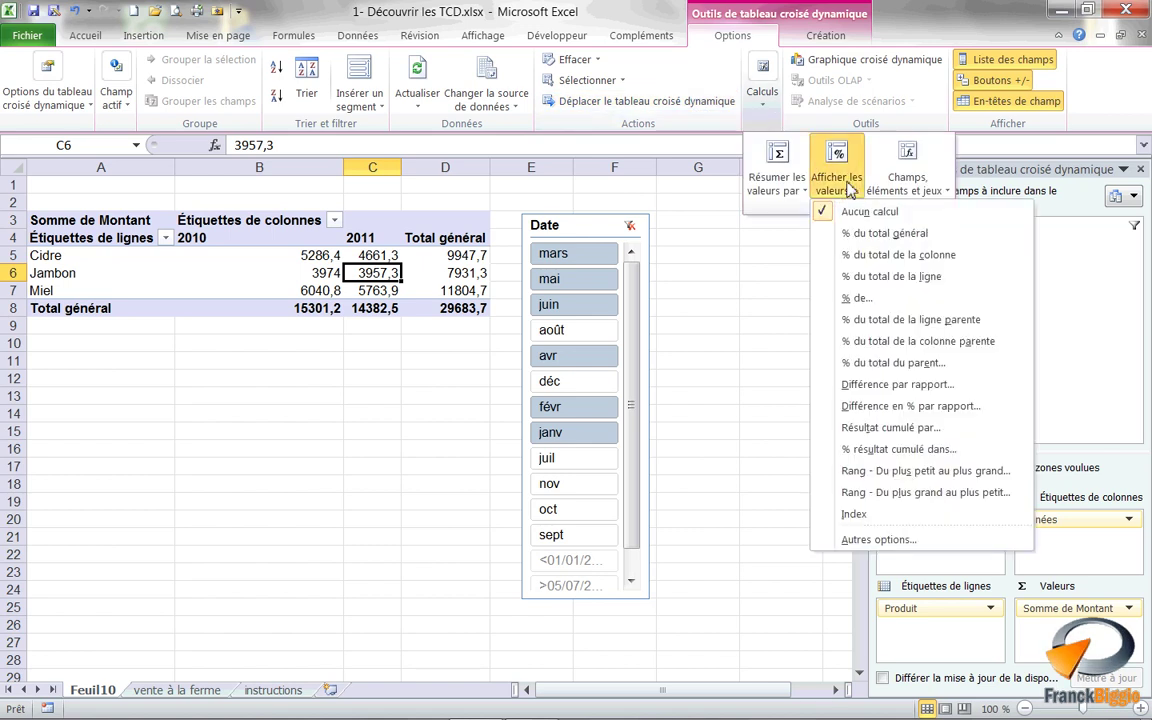
left_click(884, 406)
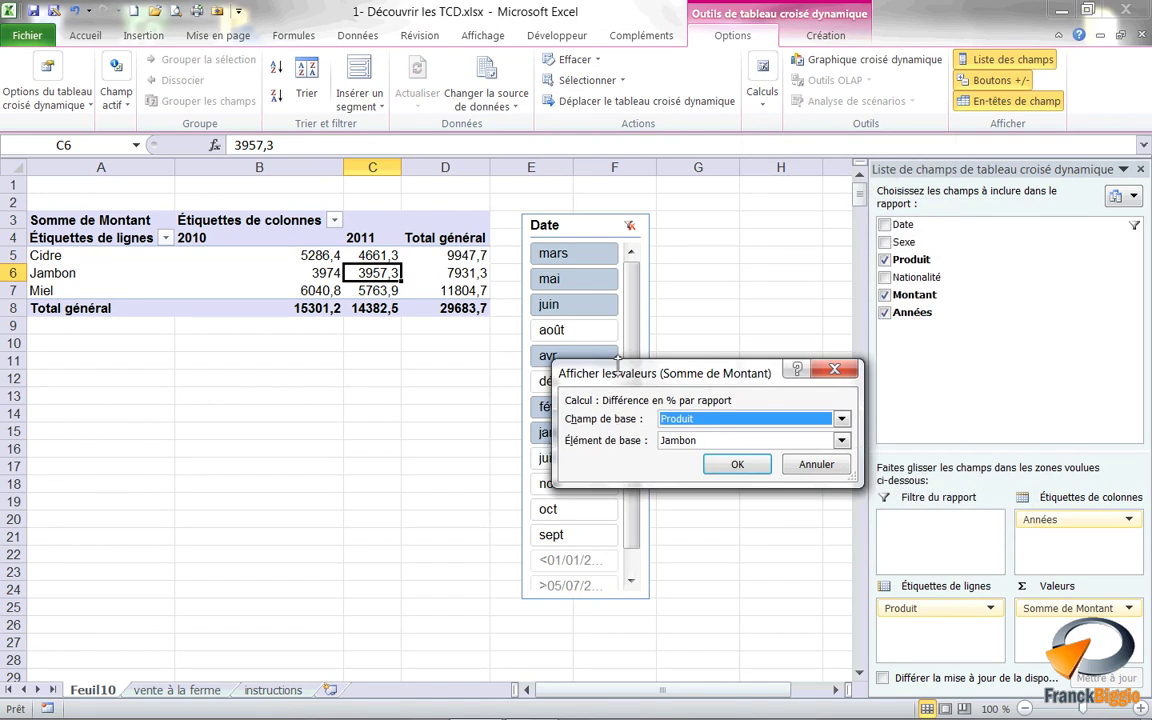
left_click(681, 418)
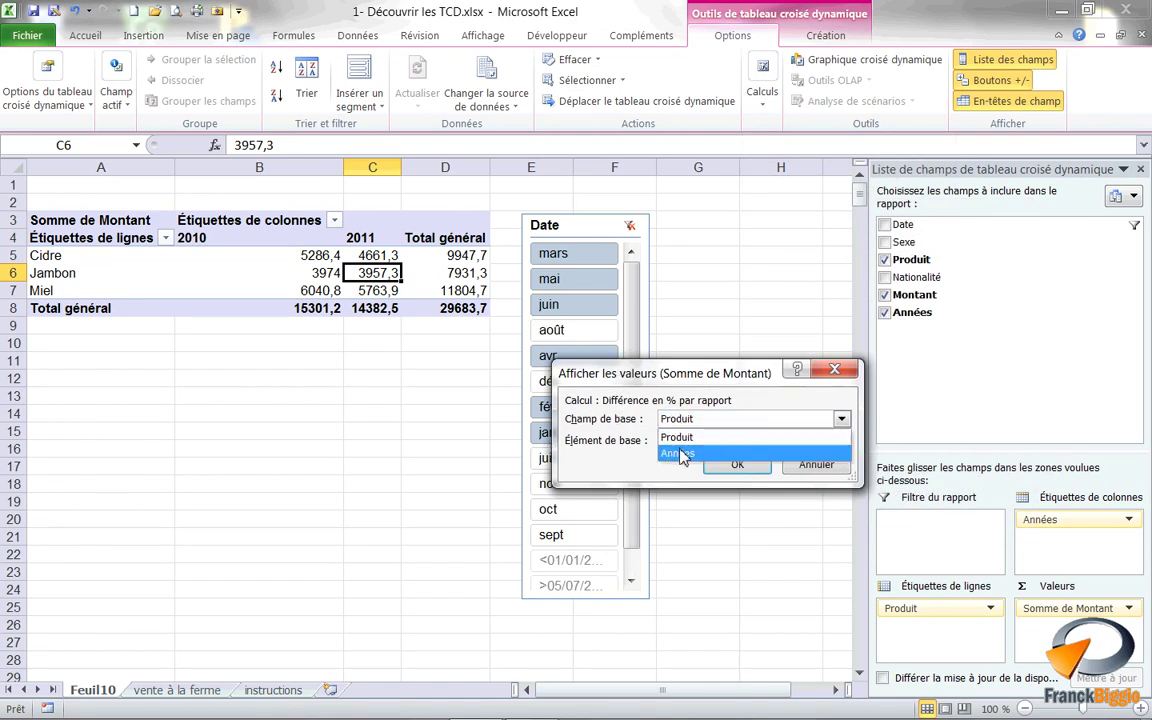
left_click(681, 455)
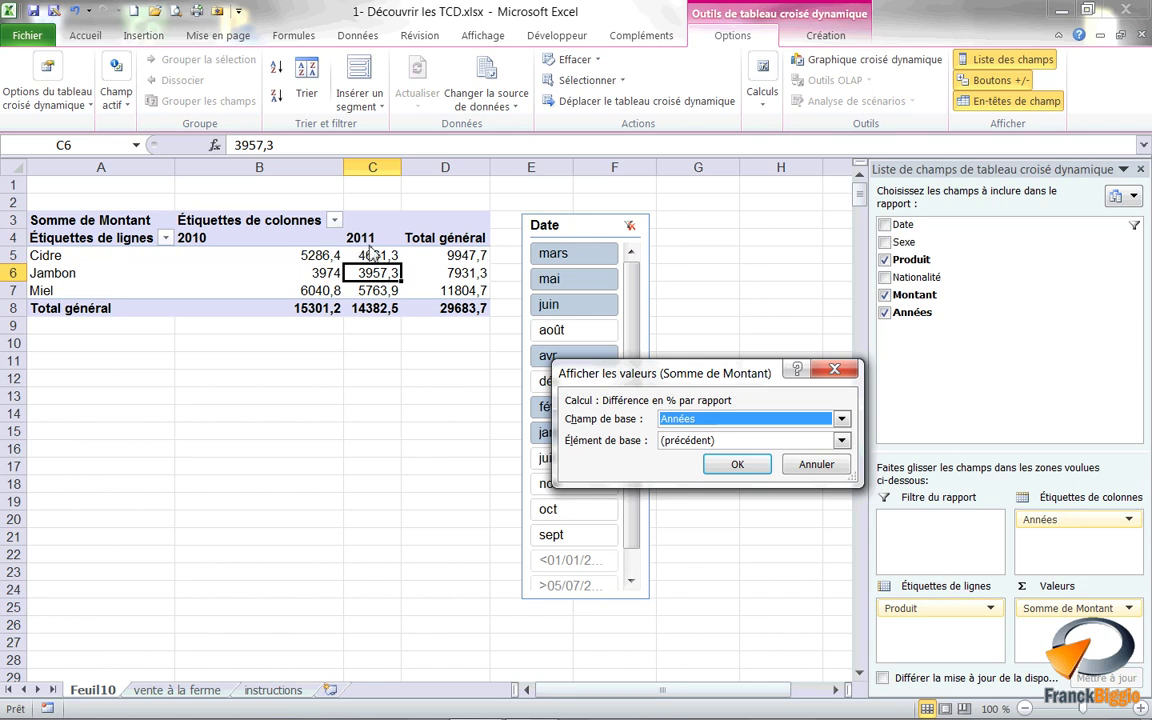
left_click(735, 440)
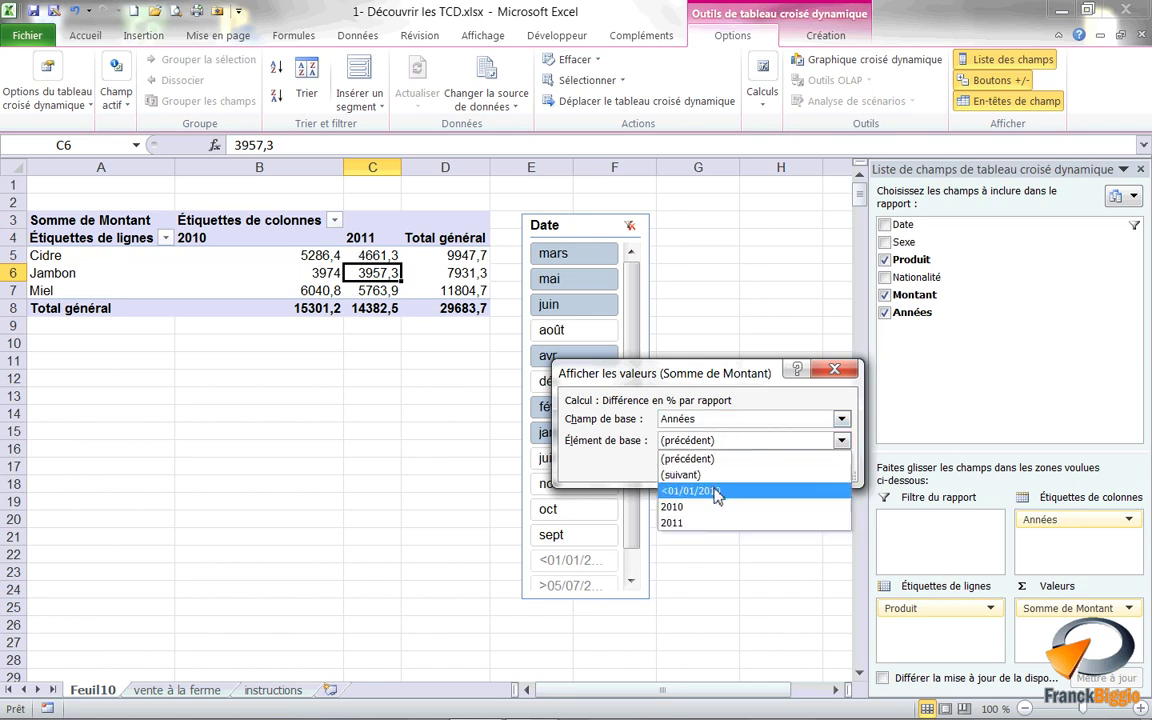
left_click(712, 507)
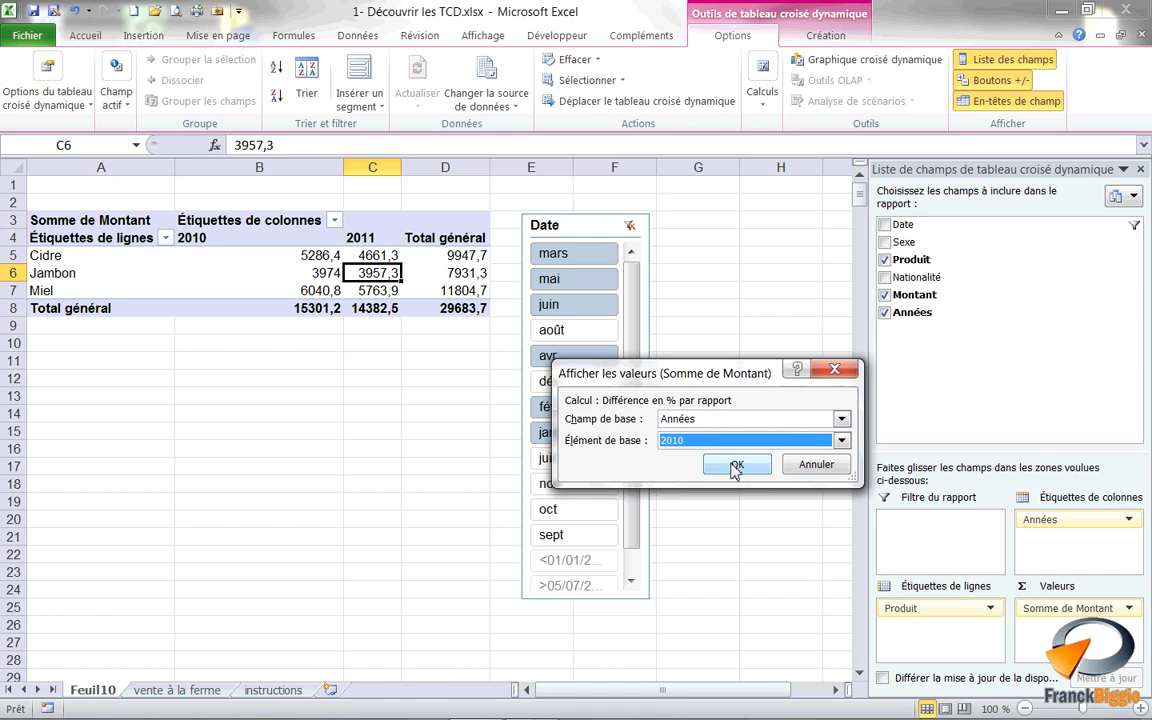
left_click(735, 466)
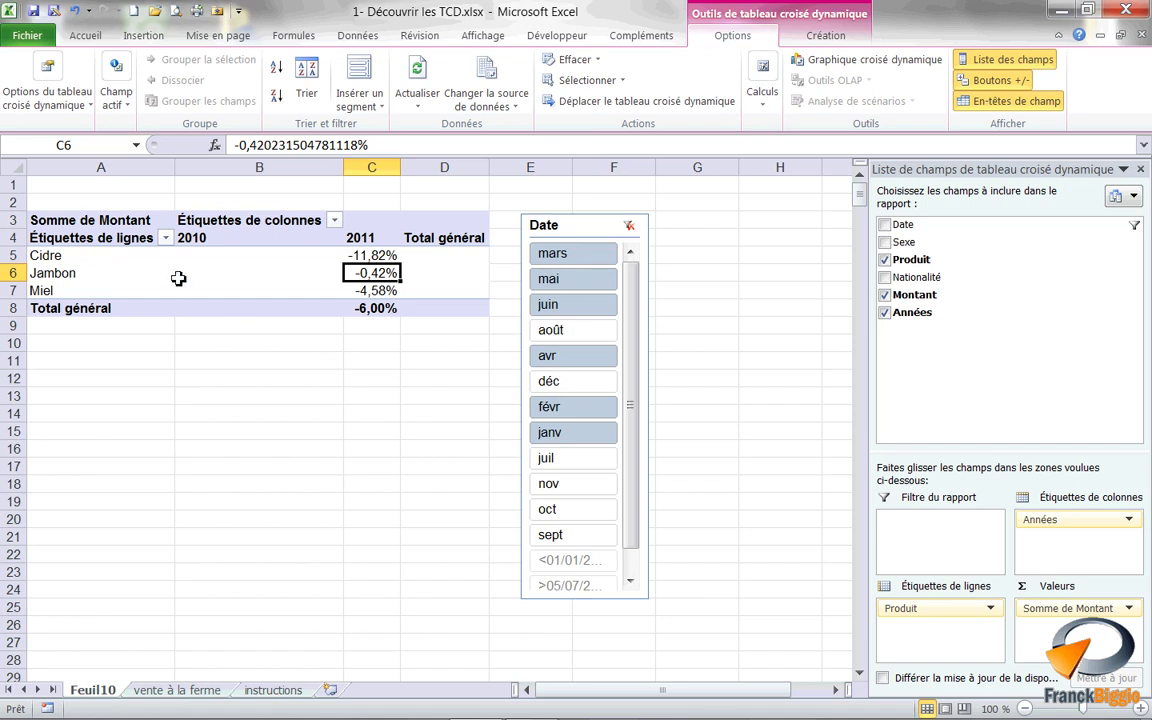
Select the entire column B holding the blank 2010 values
mouse_move(382, 256)
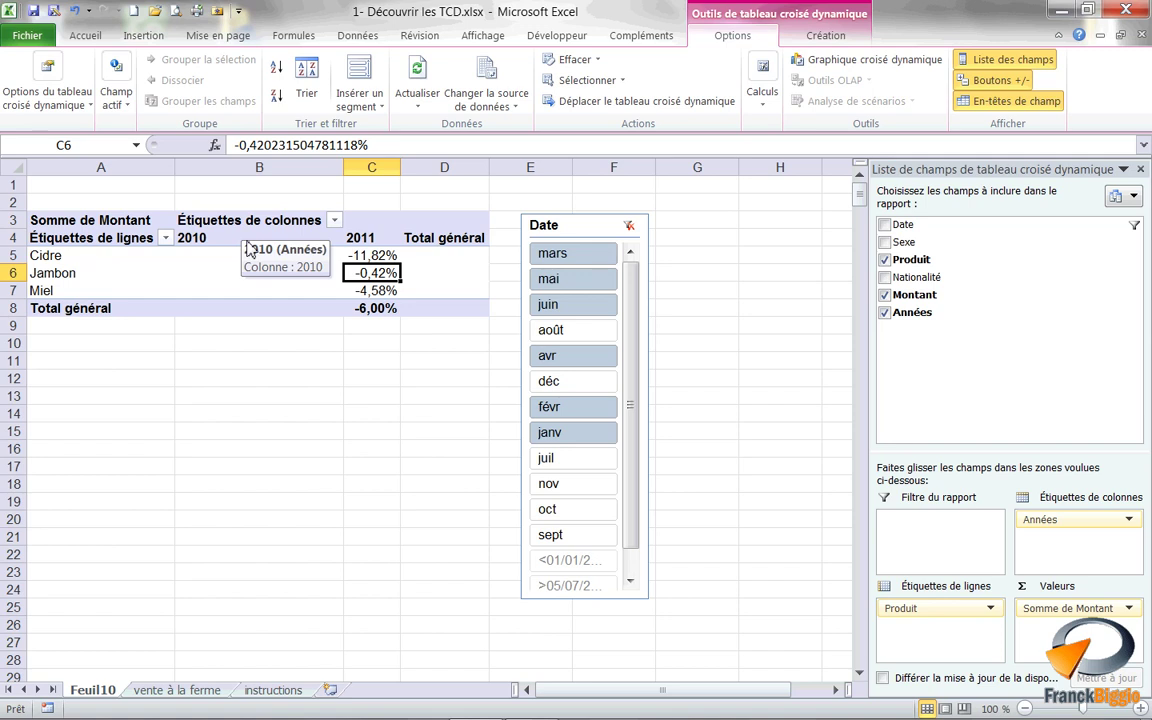
left_click(265, 168)
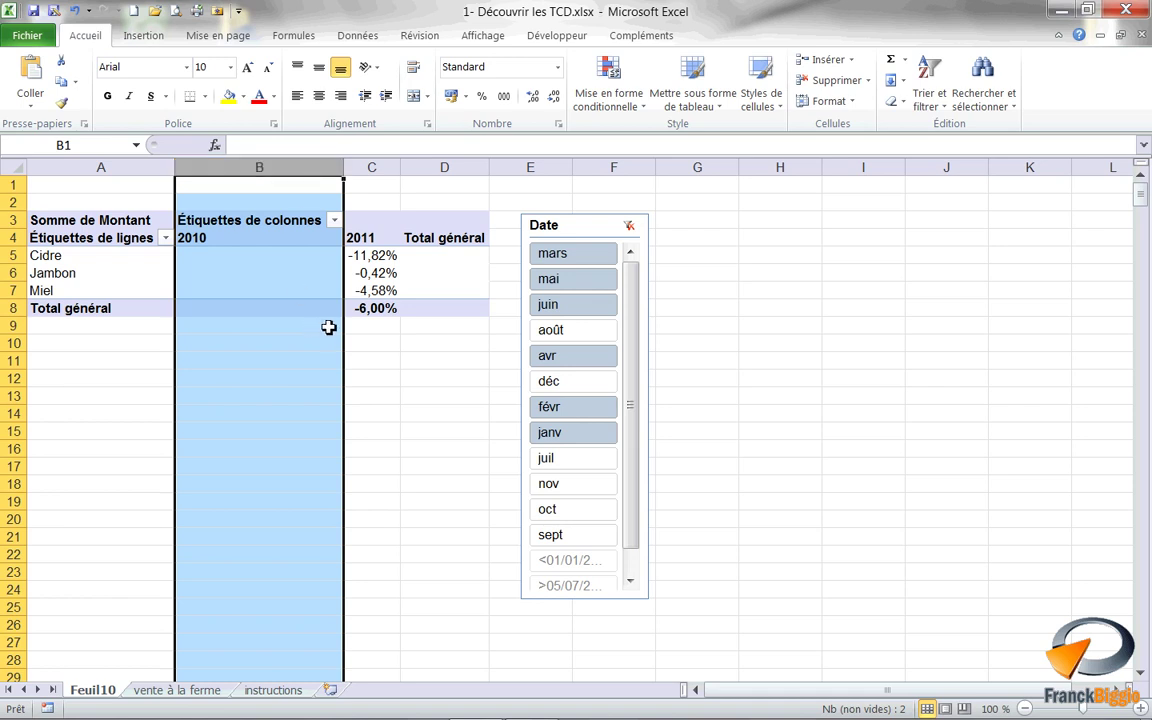
Hide column B (Masquer) so only the 2011 percentages sit beside the product names
right_click(275, 177)
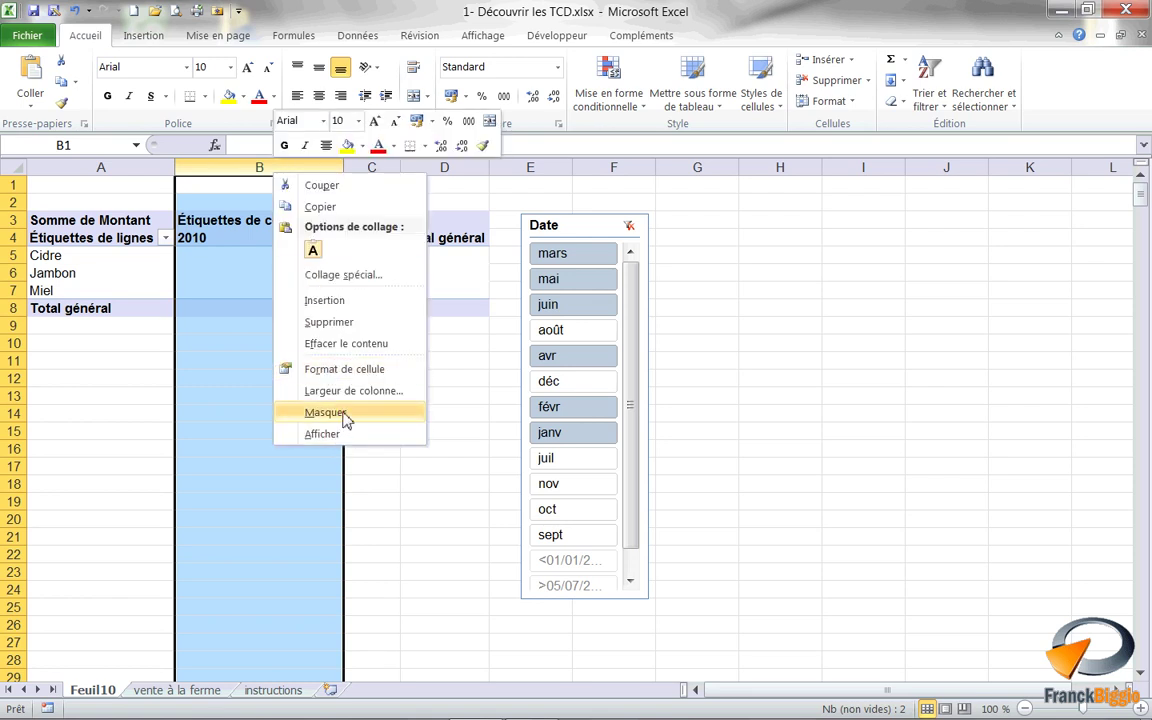
left_click(312, 412)
left_click(133, 274)
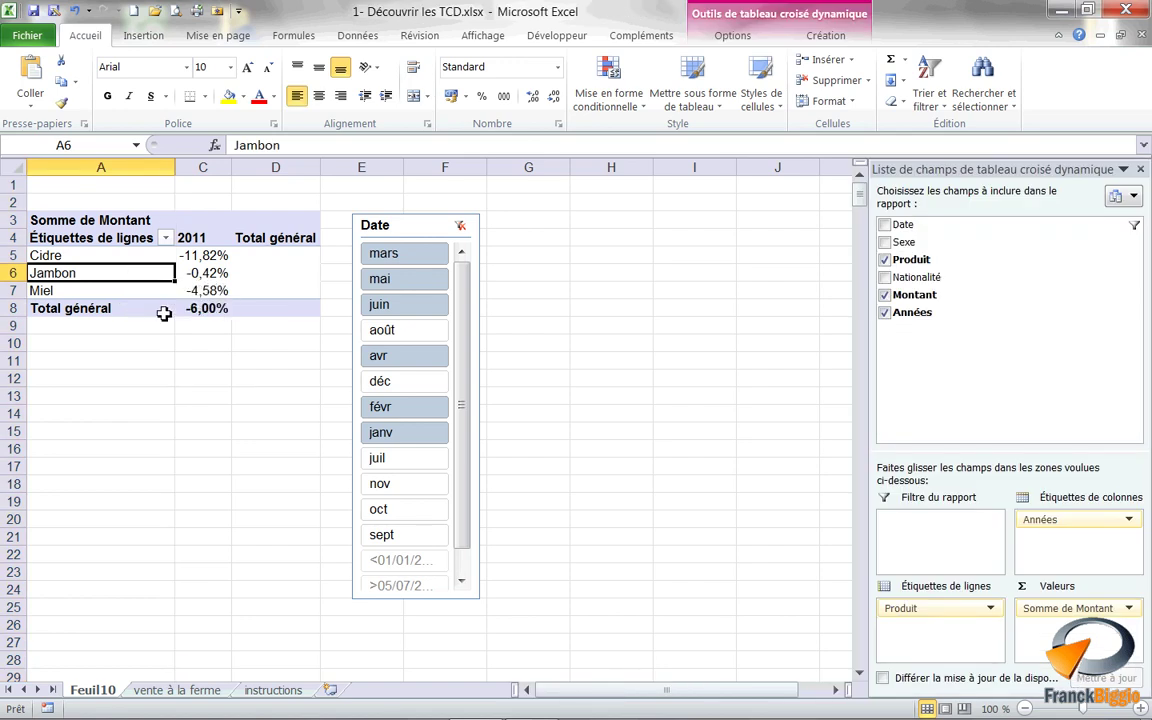
left_click(192, 270)
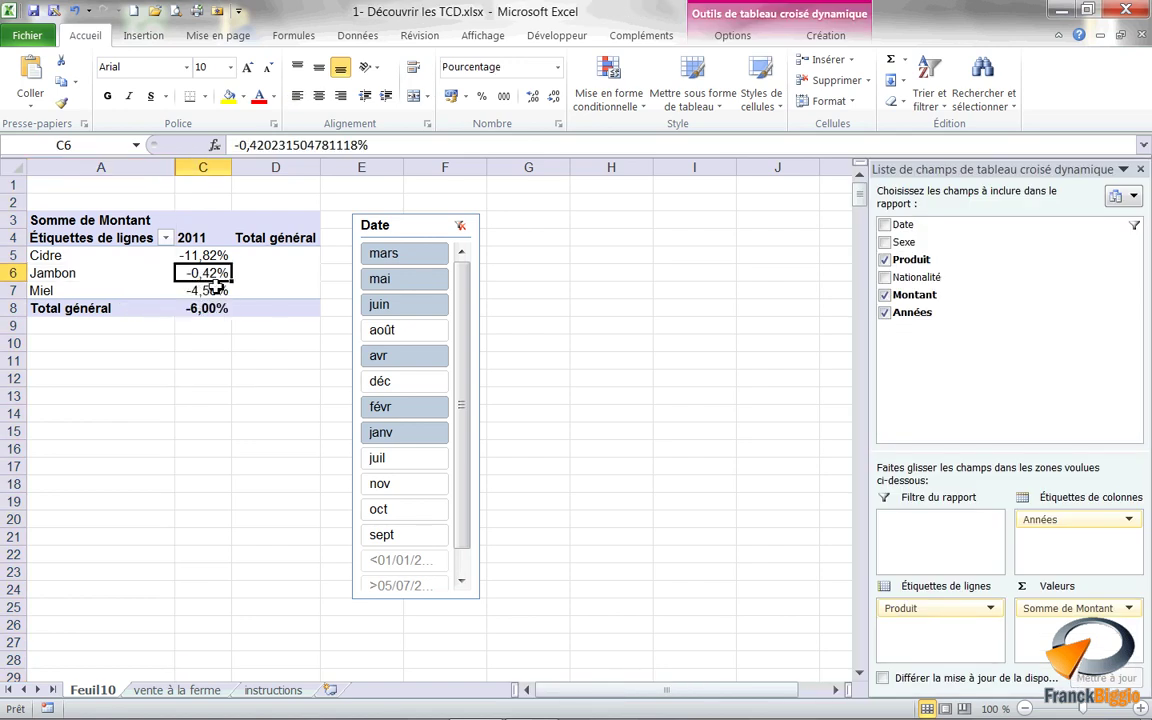
left_click(716, 37)
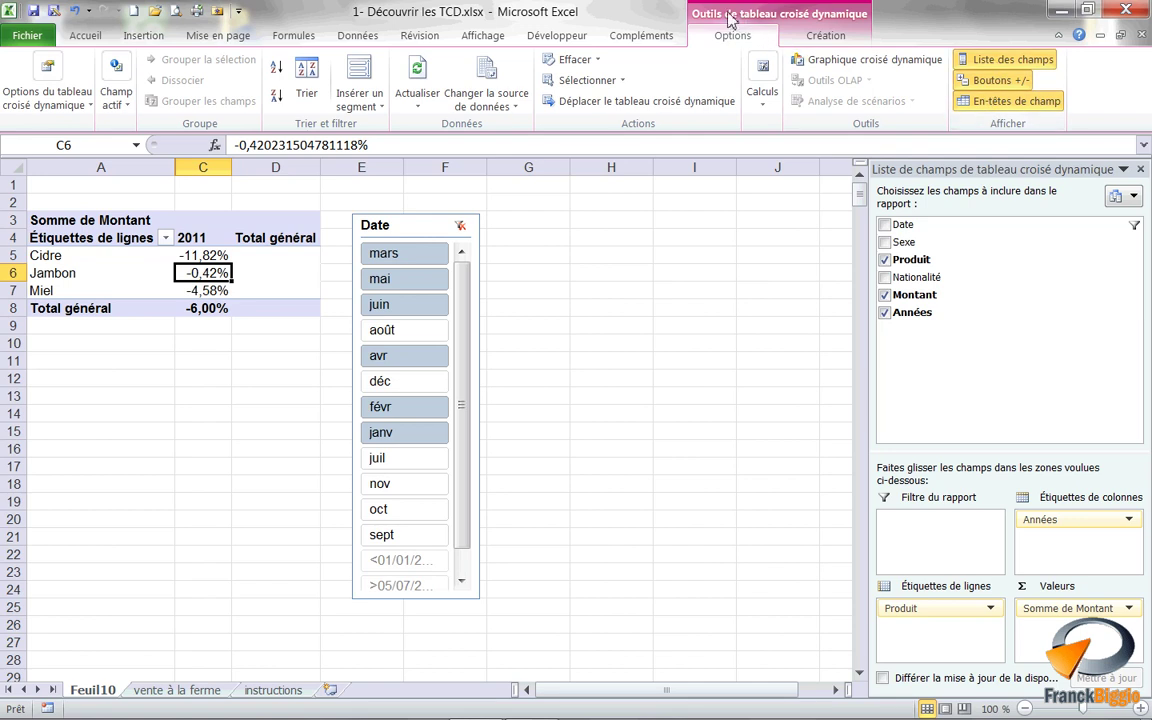
Hide the field list and field headers, rename Somme de Montant to CA, and autofit column A
left_click(982, 64)
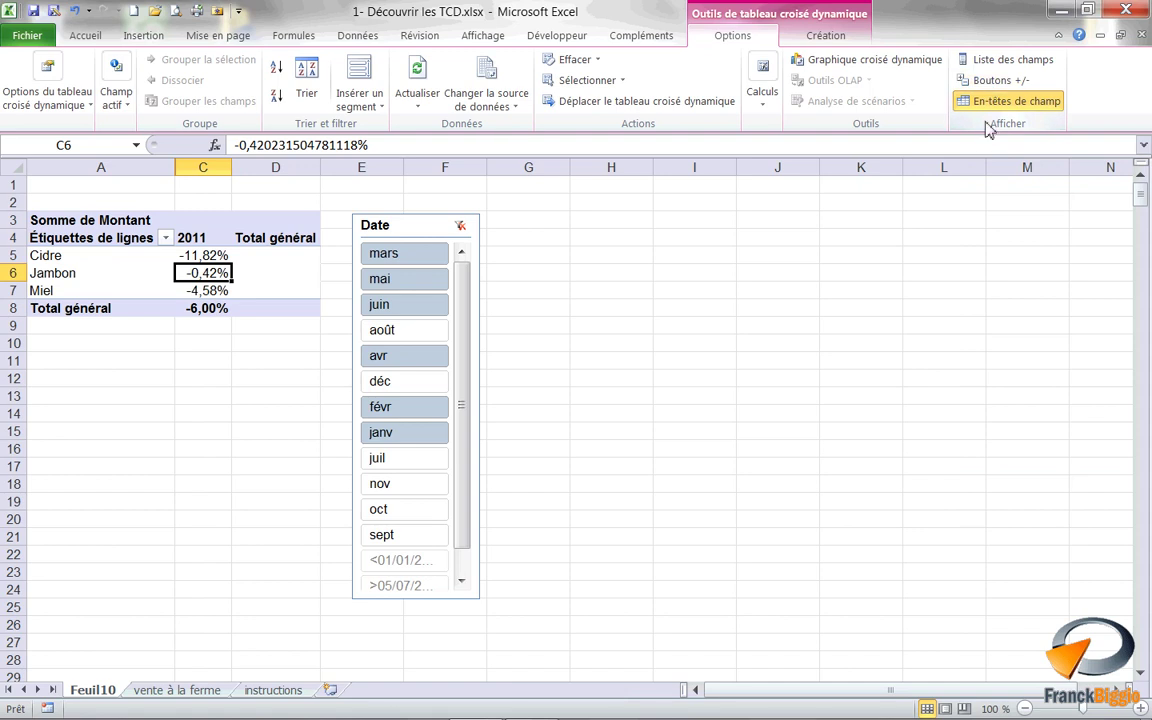
left_click(998, 105)
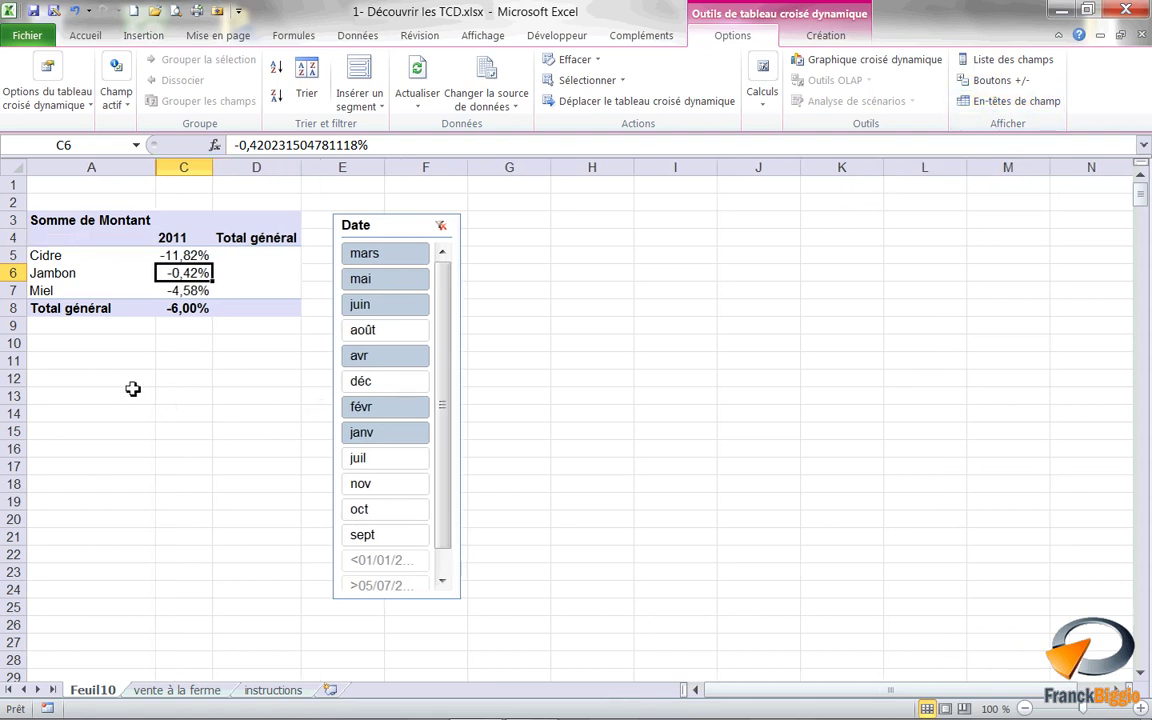
left_click(90, 220)
left_click_drag(368, 145, 197, 150)
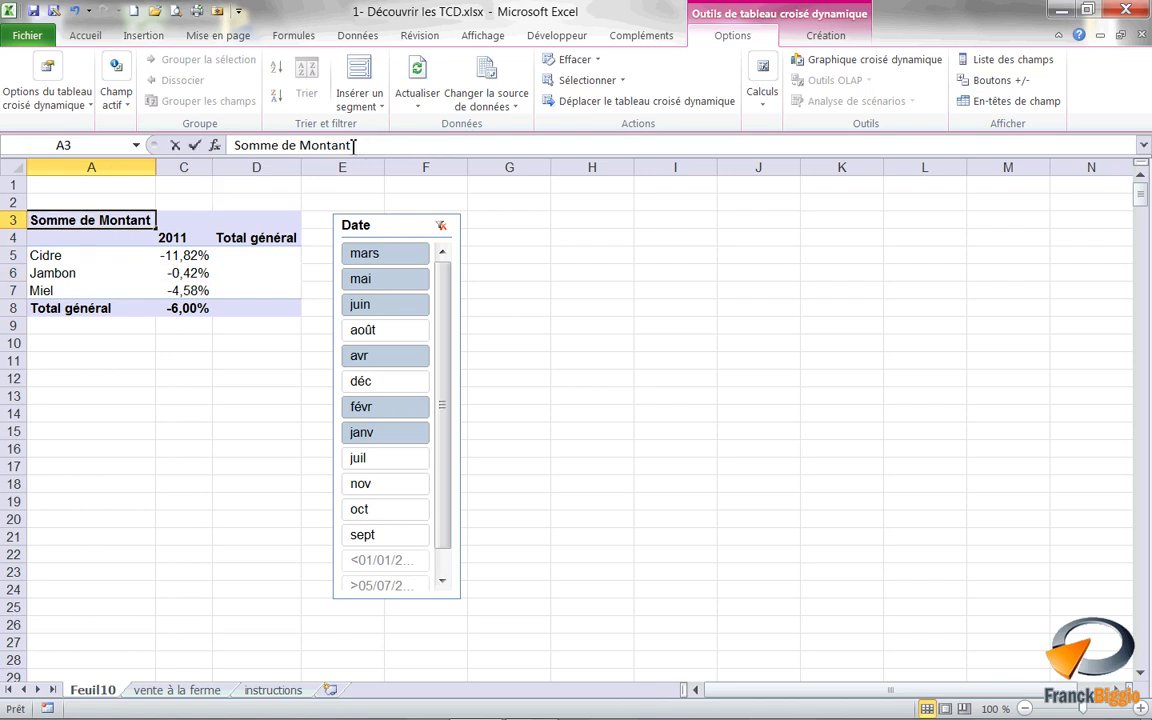
type("CA")
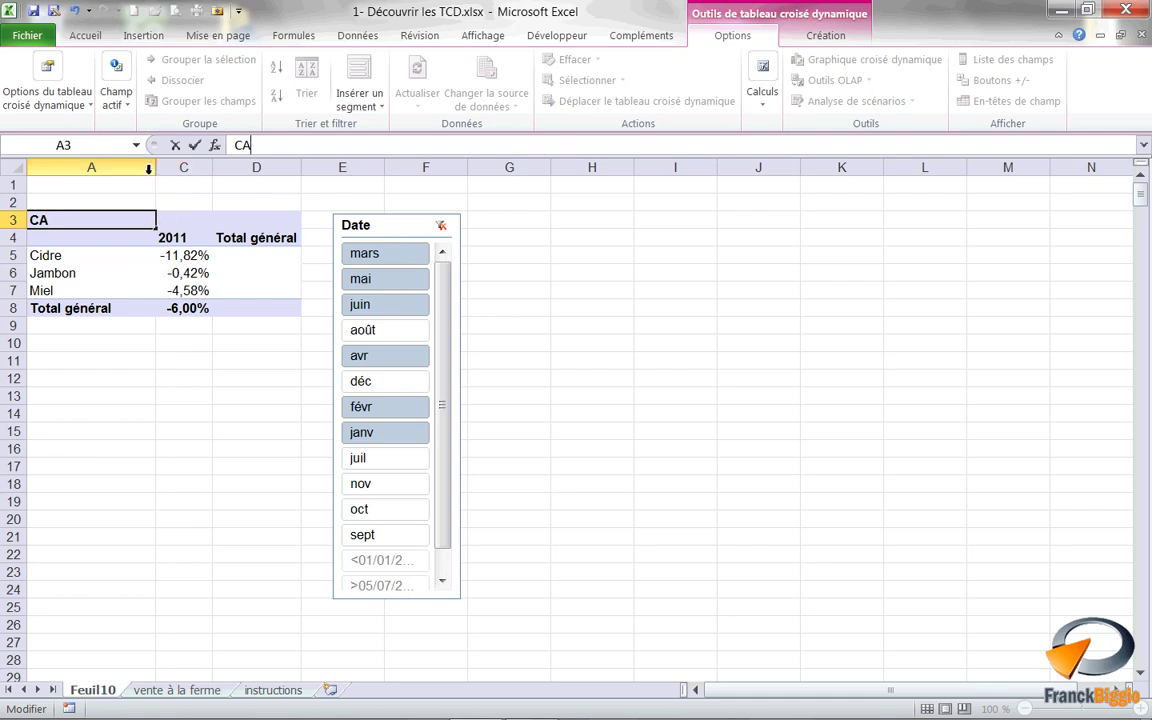
left_click(152, 167)
double_click(155, 170)
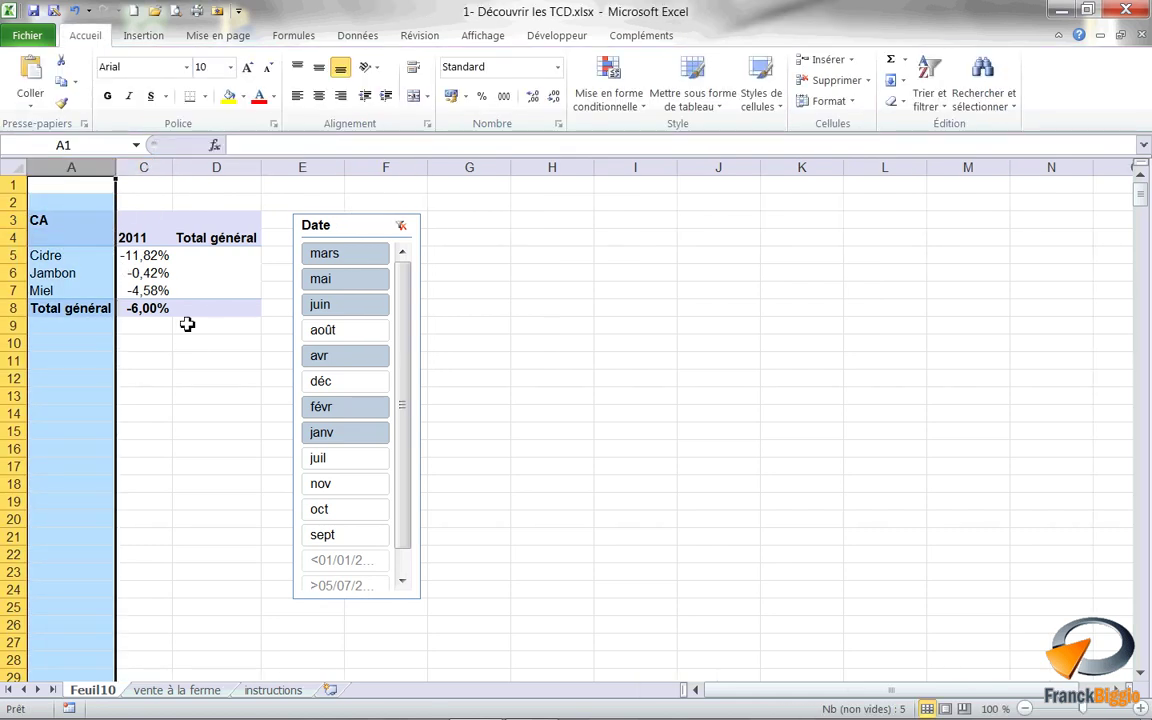
Set grand totals to Activé pour les colonnes uniquement, keeping only the Total général row at -6,00%
left_click(167, 256)
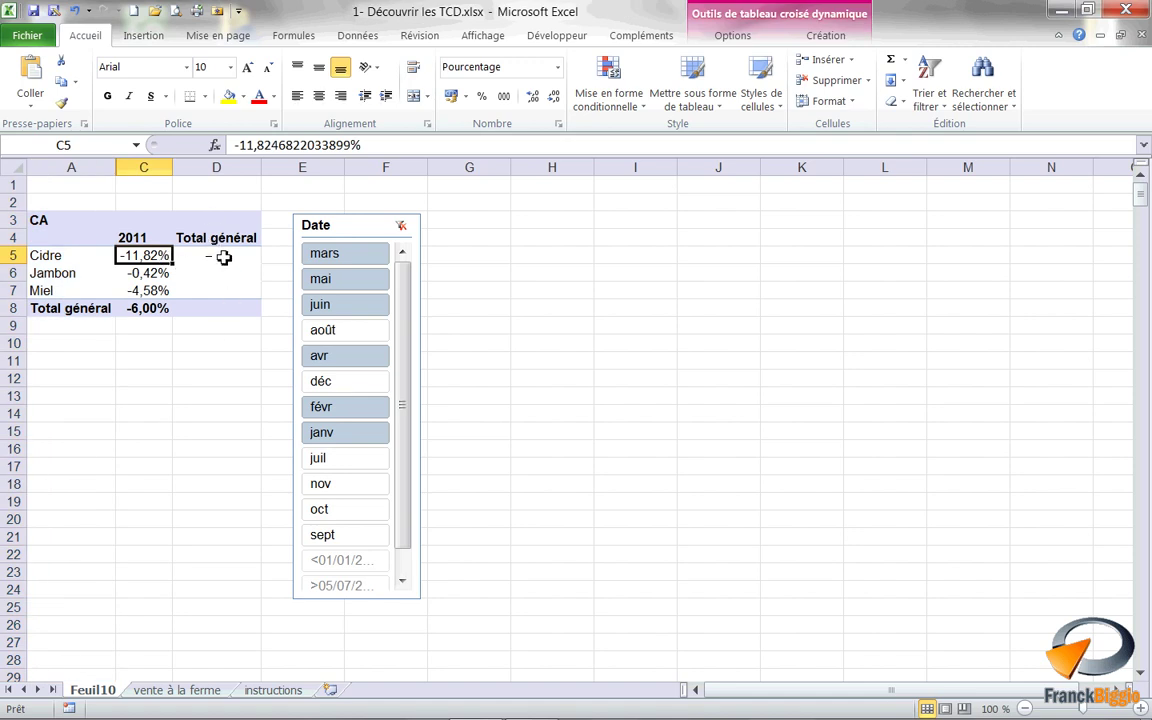
mouse_move(224, 267)
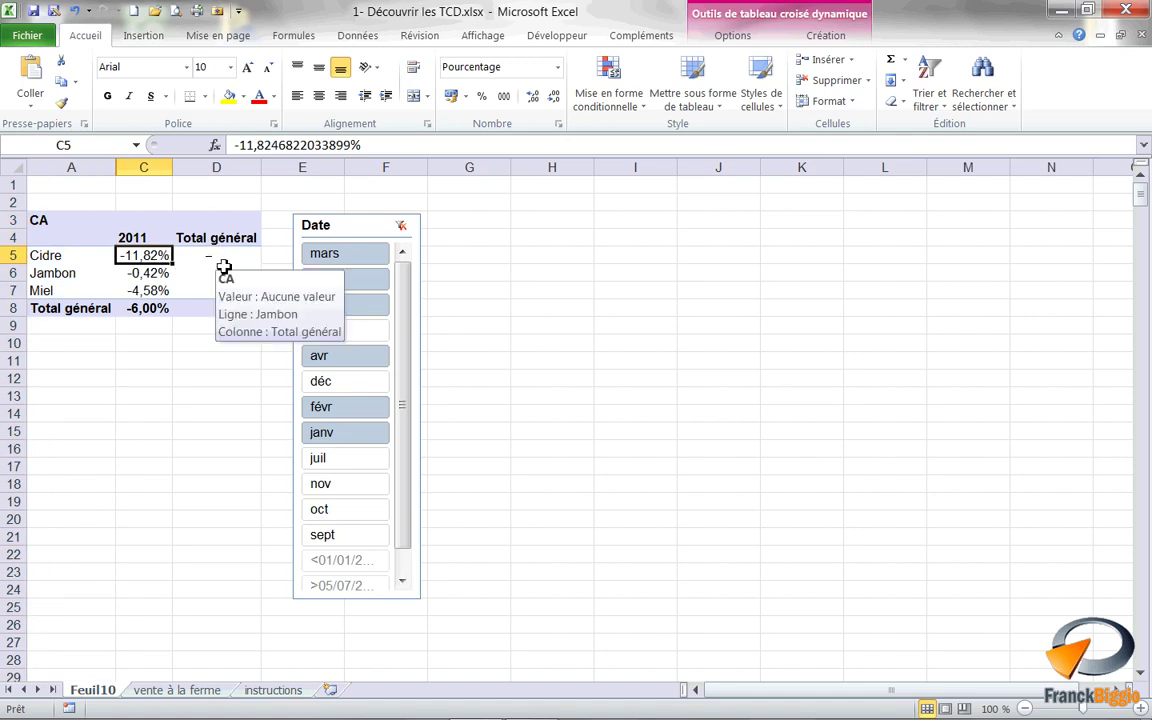
left_click(816, 38)
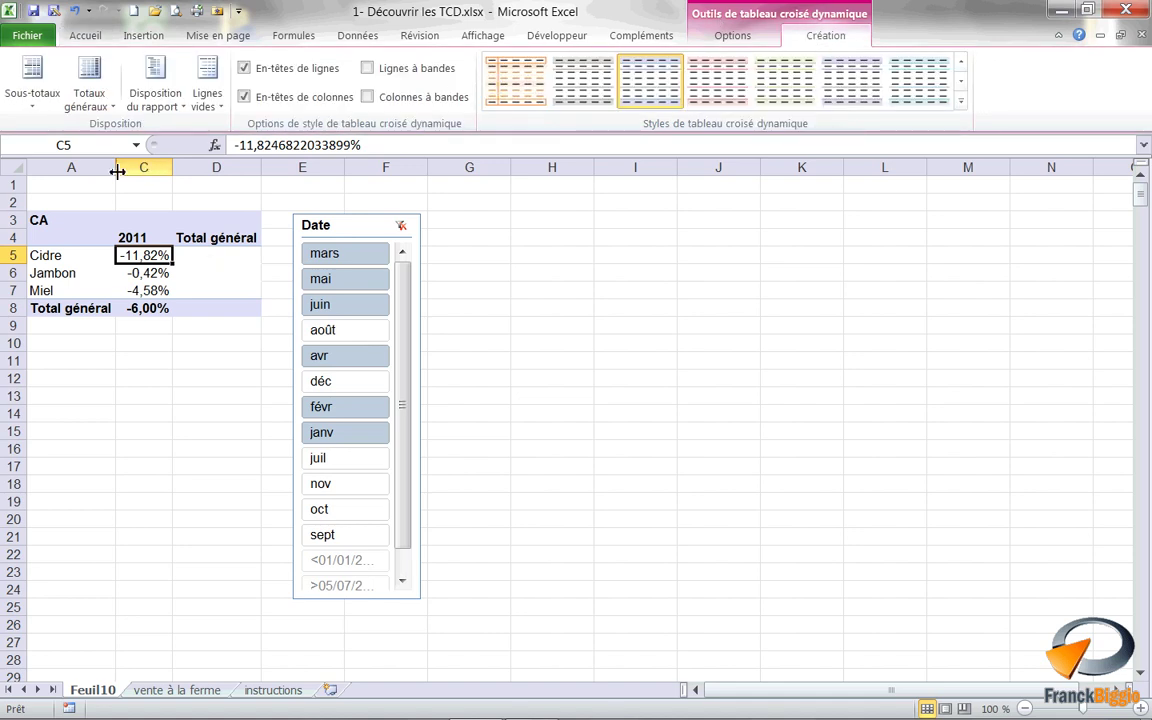
left_click(75, 110)
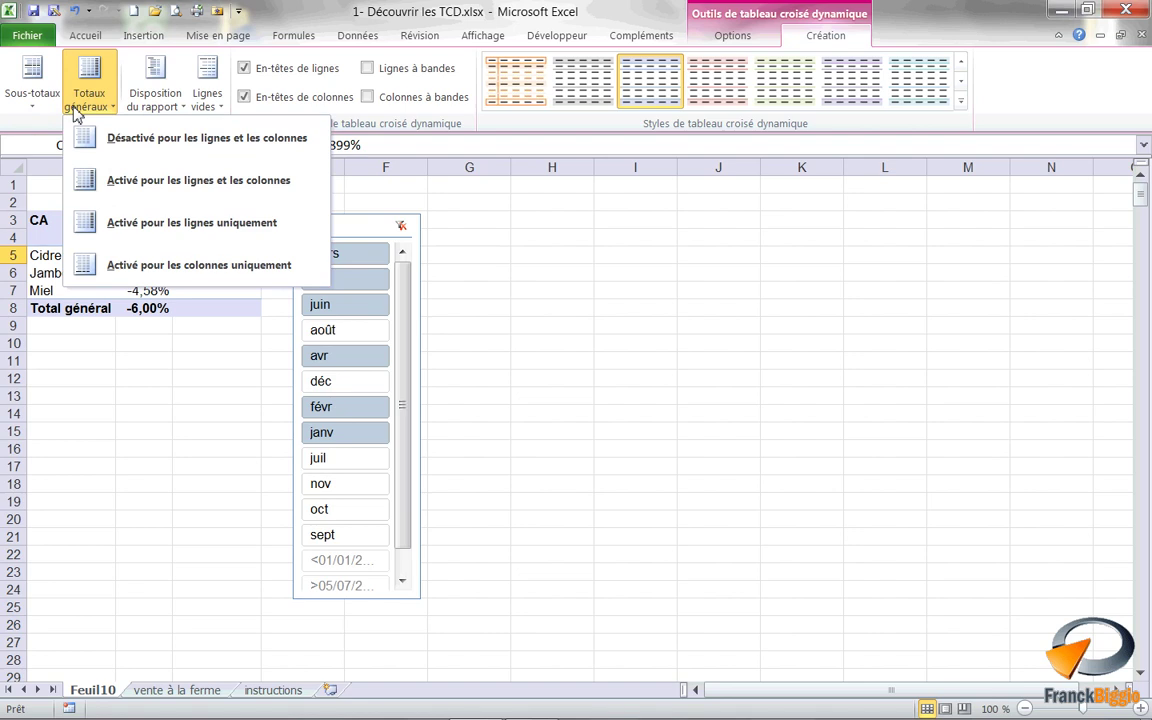
left_click(125, 267)
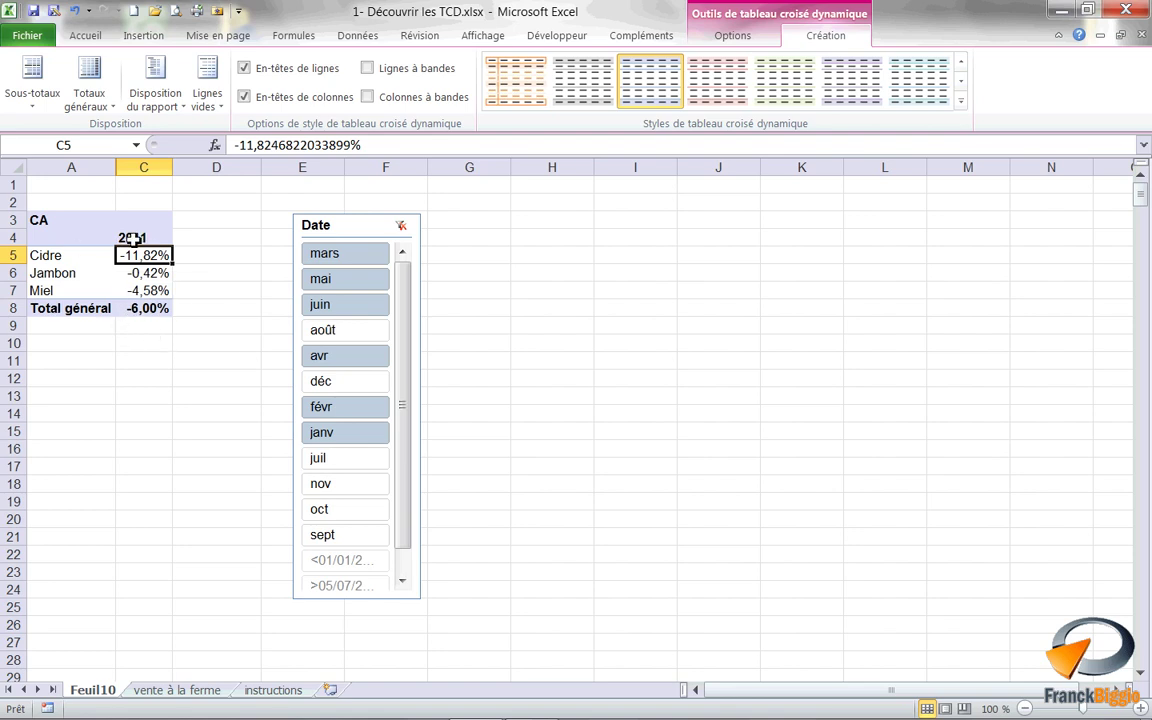
left_click(961, 100)
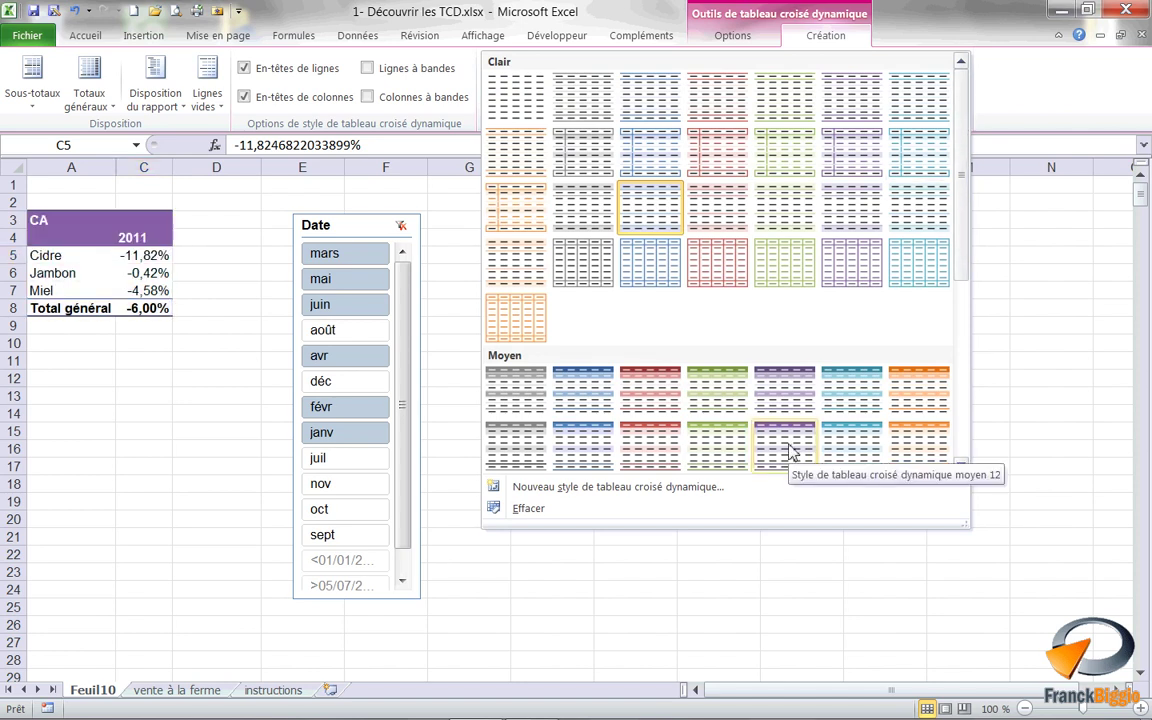
Apply the purple Style de tableau croisé dynamique moyen 12 and place the Date slicer beside the pivot
left_click(786, 448)
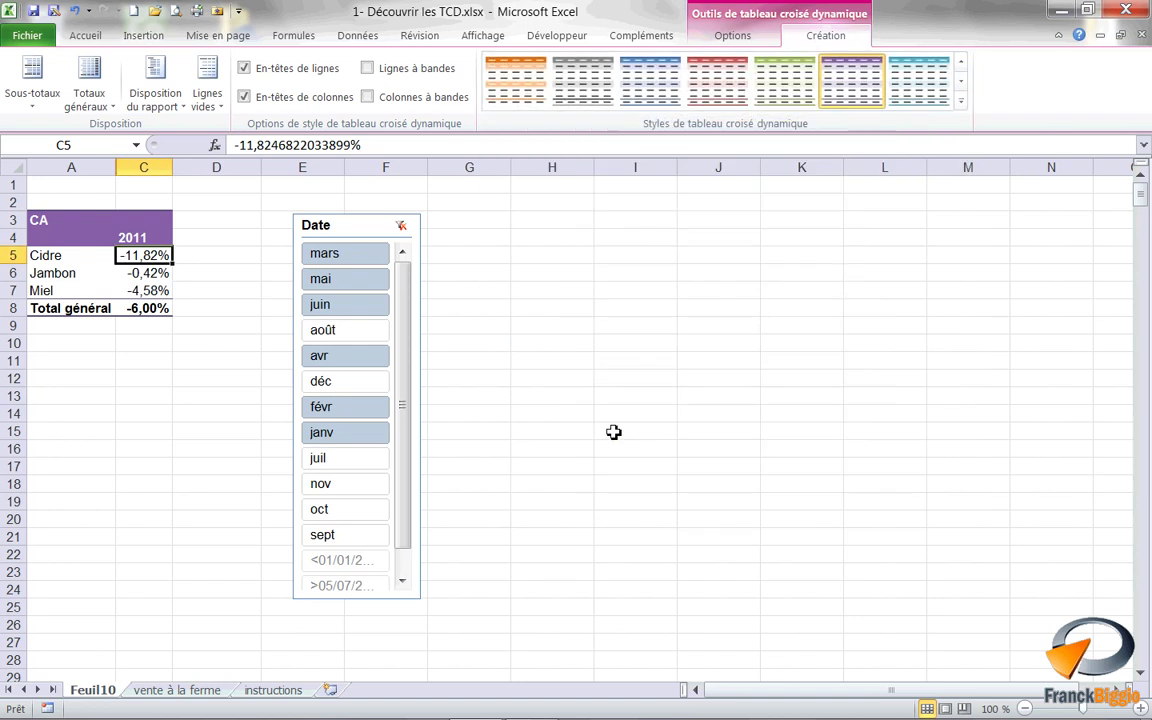
left_click(148, 304)
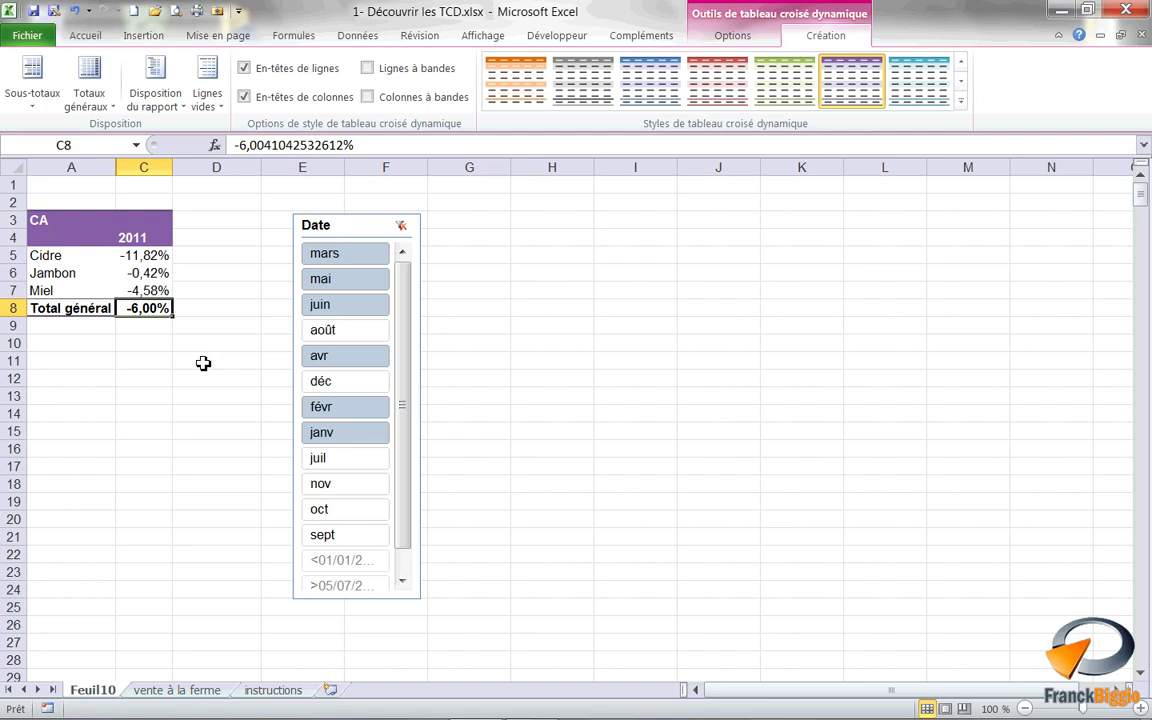
scroll(203, 363, "up", 2, "ctrl")
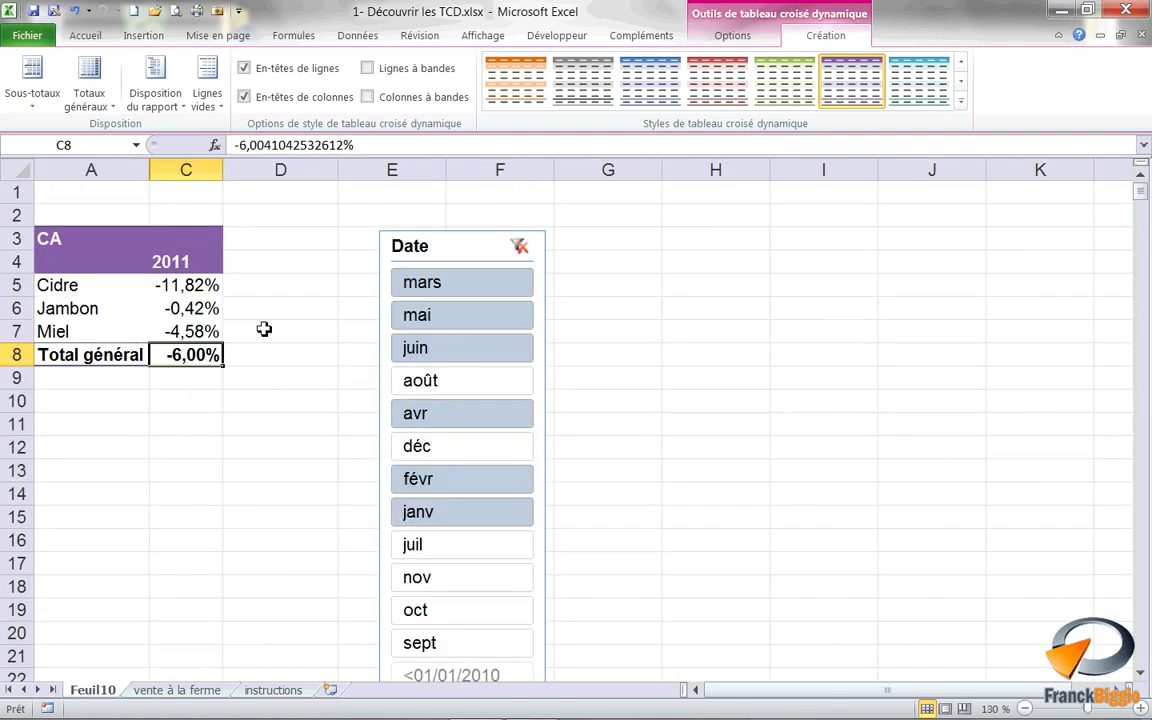
left_click_drag(411, 243, 291, 230)
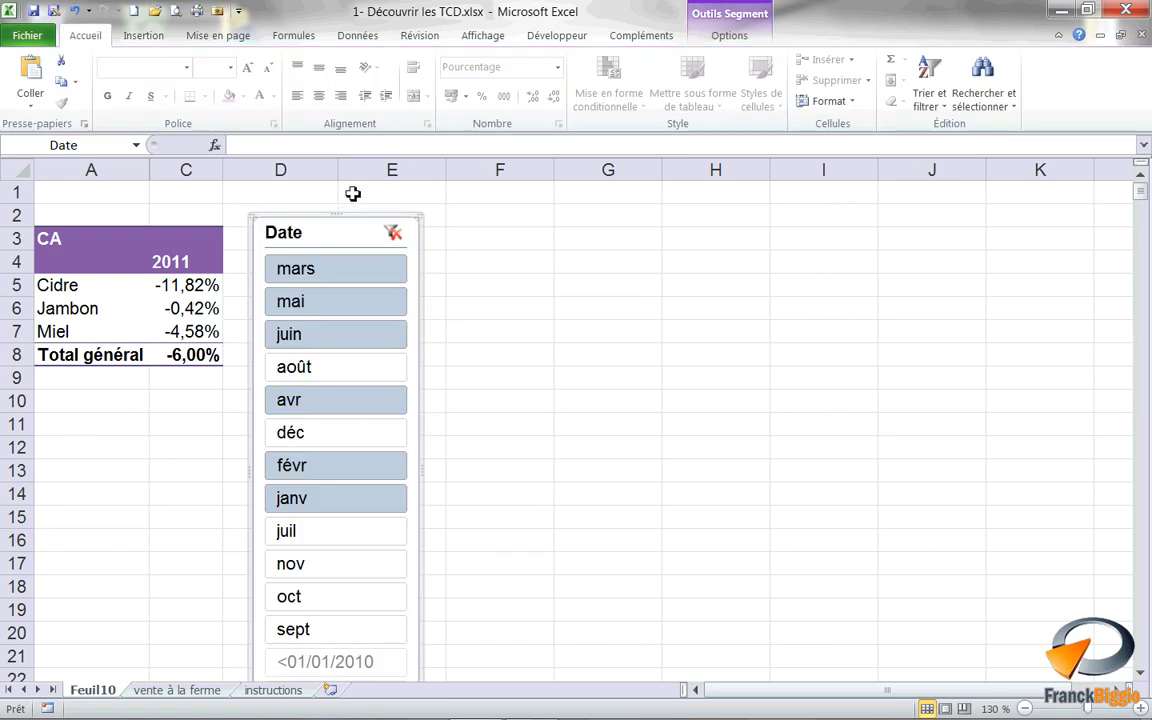